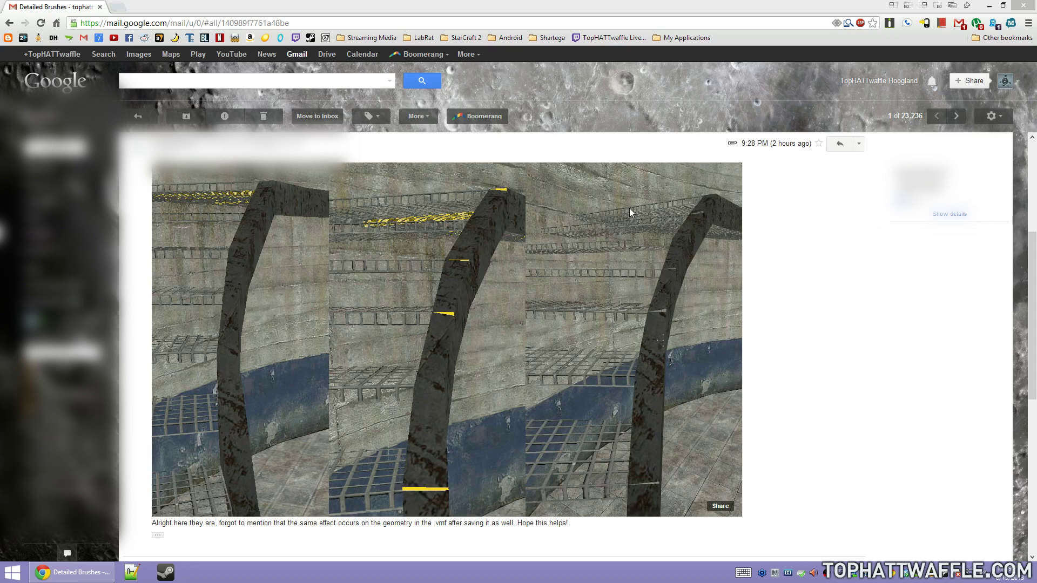
- Leave the browser, open the Portal 2 Authoring Tools and launch the Hammer editor
{"action": "left_click", "coordinate": [989, 5]}
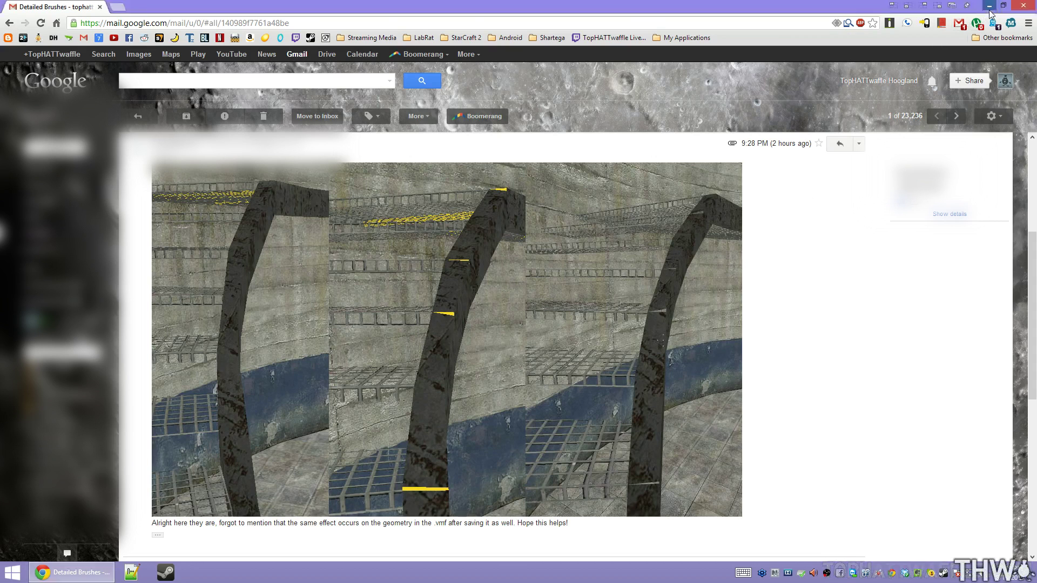
{"action": "right_click", "coordinate": [171, 572]}
{"action": "left_click", "coordinate": [162, 369]}
{"action": "double_click", "coordinate": [498, 224]}
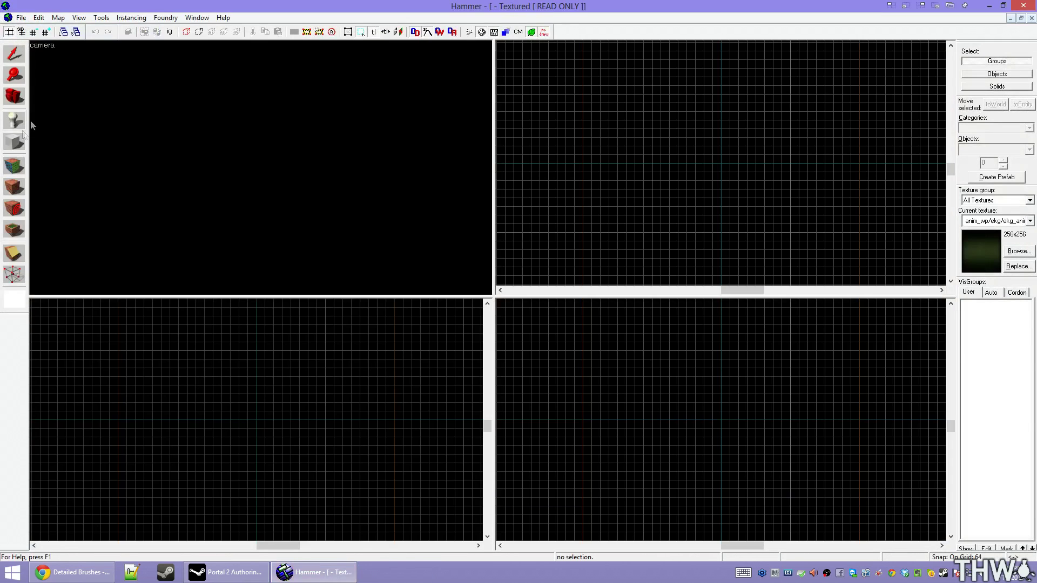
- Create a full-circle arch with 24 sides in the top view, 512 × 512 units wide and 64 units high
{"action": "left_click", "coordinate": [15, 142]}
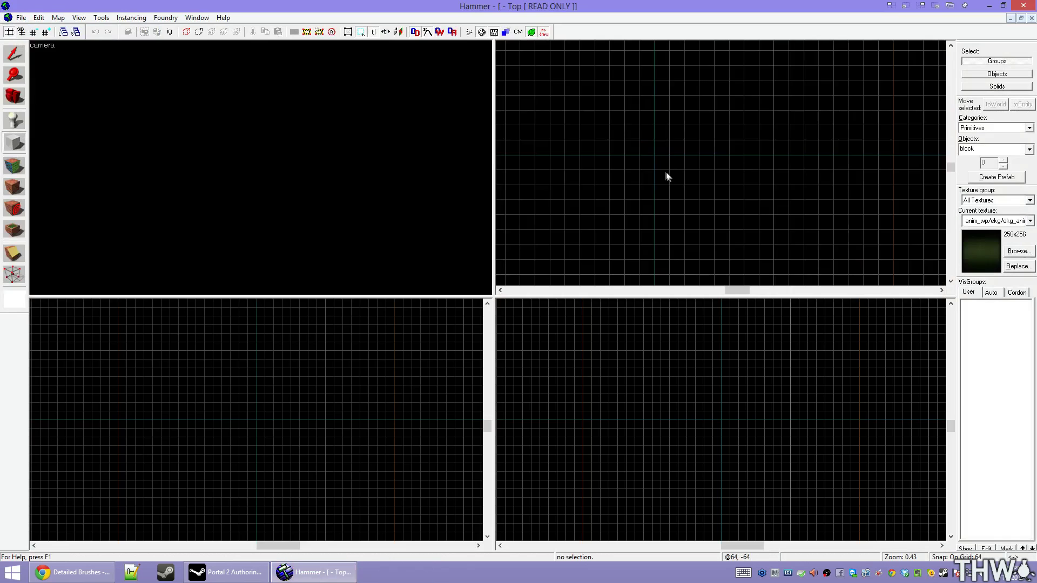
{"action": "left_click_drag", "start_coordinate": [589, 96], "coordinate": [644, 162]}
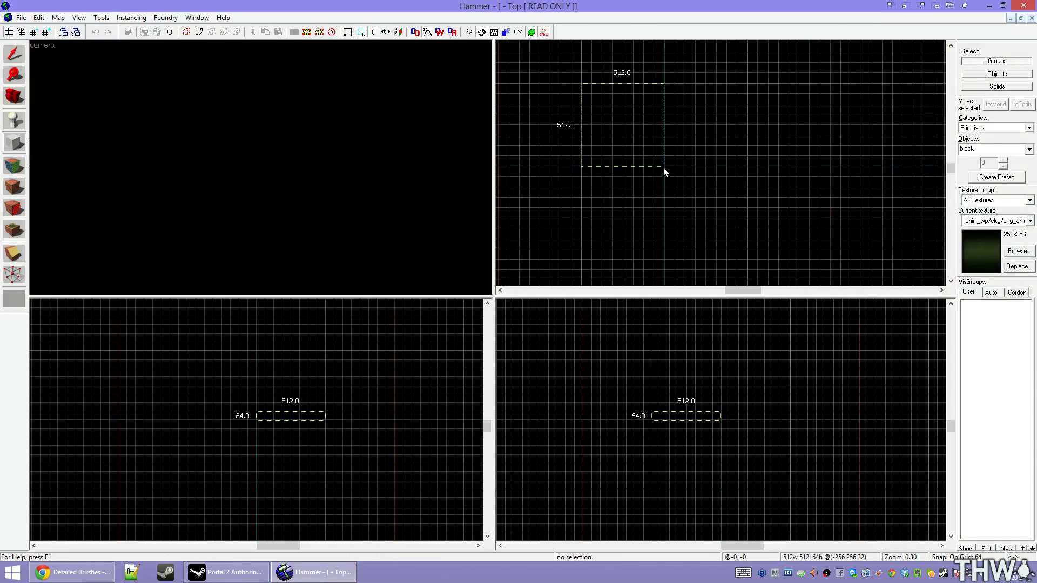
{"action": "left_click", "coordinate": [1029, 149]}
{"action": "left_click", "coordinate": [993, 160]}
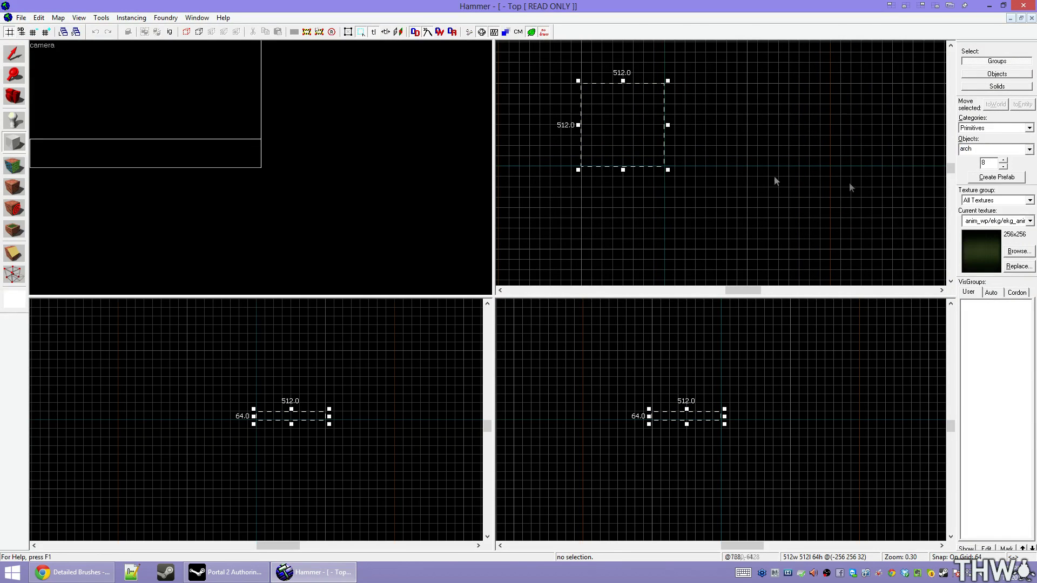
{"action": "key", "text": "Return"}
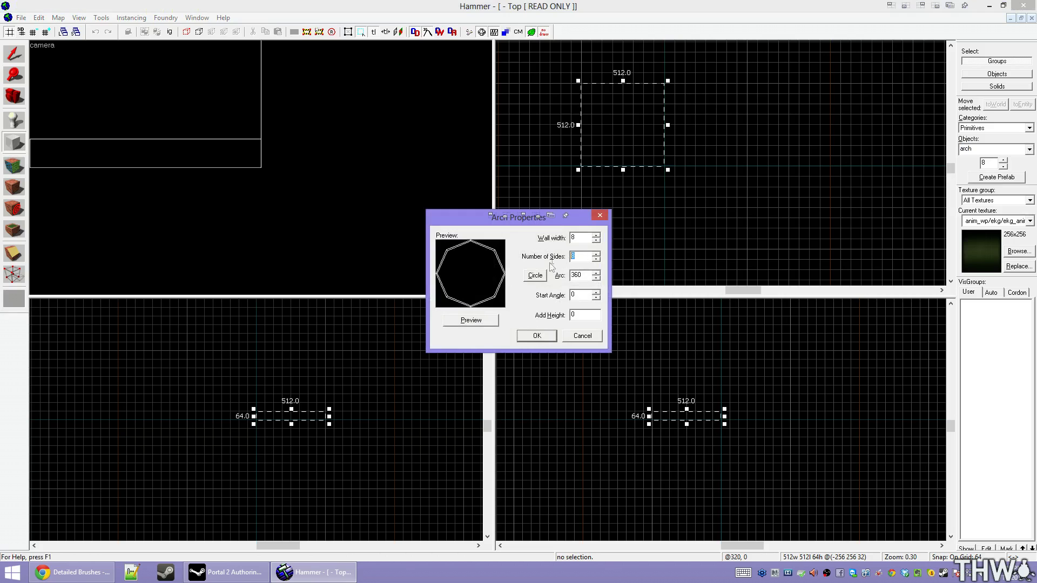
{"action": "key", "text": "Return"}
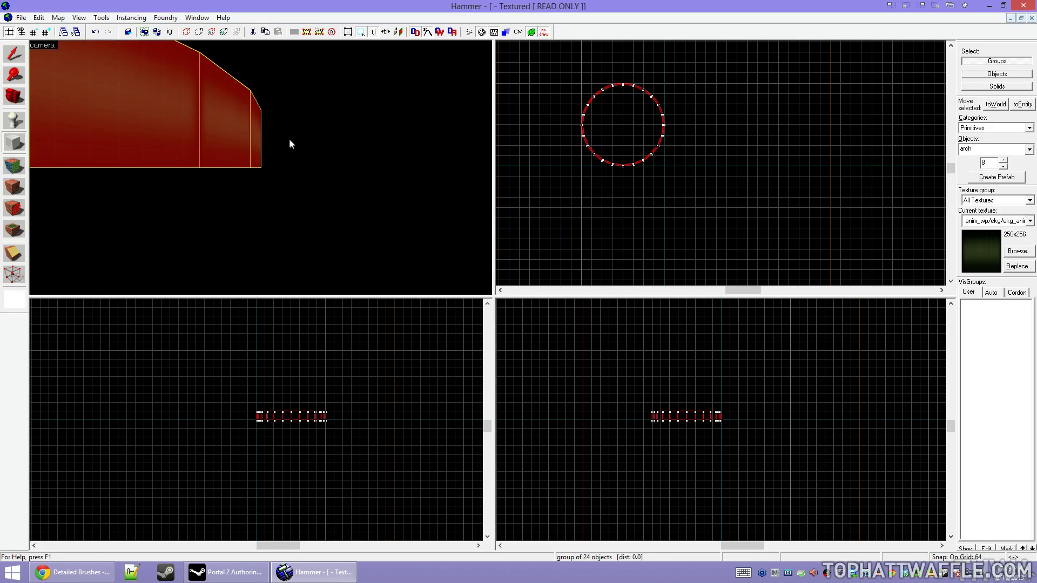
- Filter the textures for "dev" and apply dev/dev_measuregeneric01b to the whole ring
{"action": "key", "text": "z"}
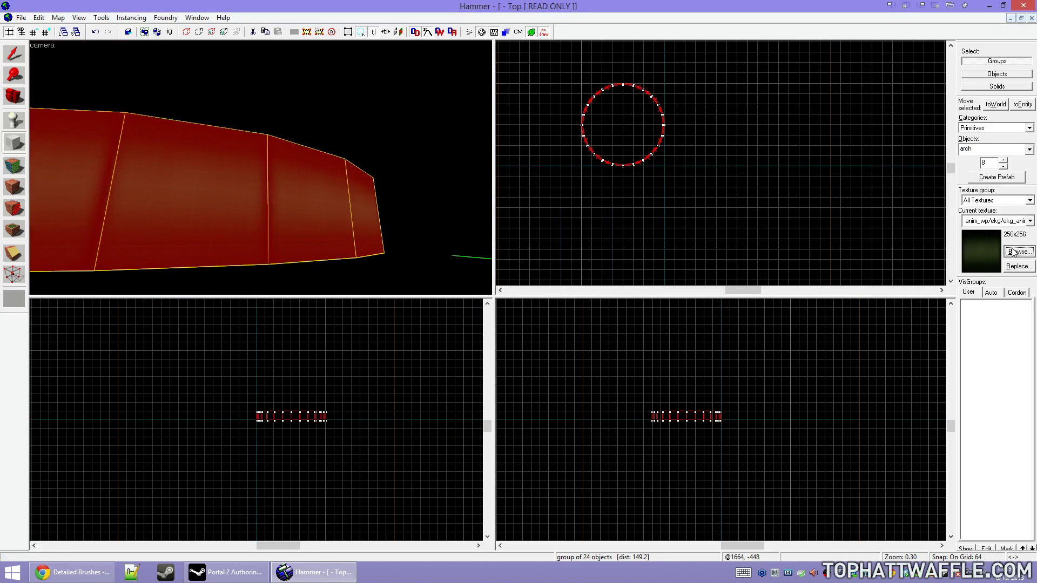
{"action": "left_click", "coordinate": [1013, 252]}
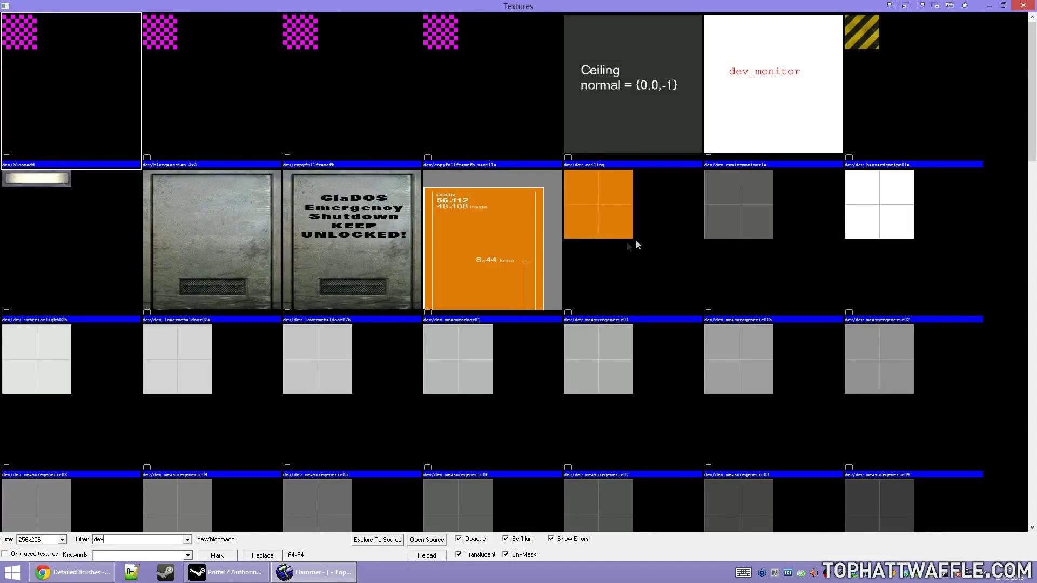
{"action": "double_click", "coordinate": [710, 243]}
{"action": "key", "text": "shift+t"}
{"action": "key", "text": "z"}
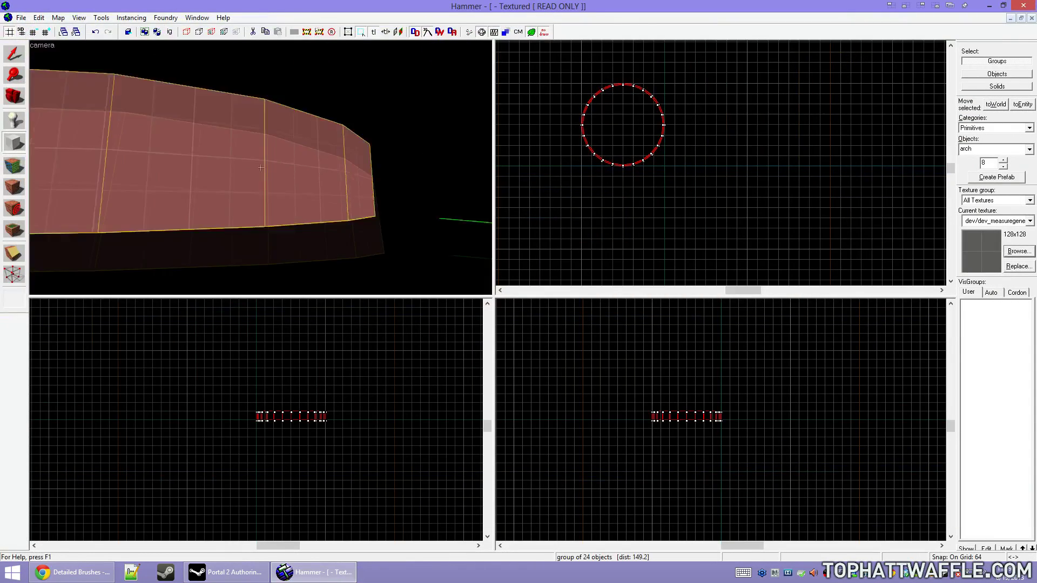
- Set the grid to 32 and lower the ring's upper edge so its height is 32 units
{"action": "key", "text": "z"}
{"action": "scroll", "coordinate": [304, 420], "scroll_direction": "up", "scroll_amount": 5}
{"action": "key", "text": "bracketright"}
{"action": "scroll", "coordinate": [285, 420], "scroll_direction": "up", "scroll_amount": 2}
{"action": "key", "text": "bracketleft"}
{"action": "key", "text": "bracketleft"}
{"action": "key", "text": "shift+s"}
{"action": "left_click_drag", "start_coordinate": [286, 367], "coordinate": [292, 388]}
{"action": "key", "text": "z"}
{"action": "key", "text": "s"}
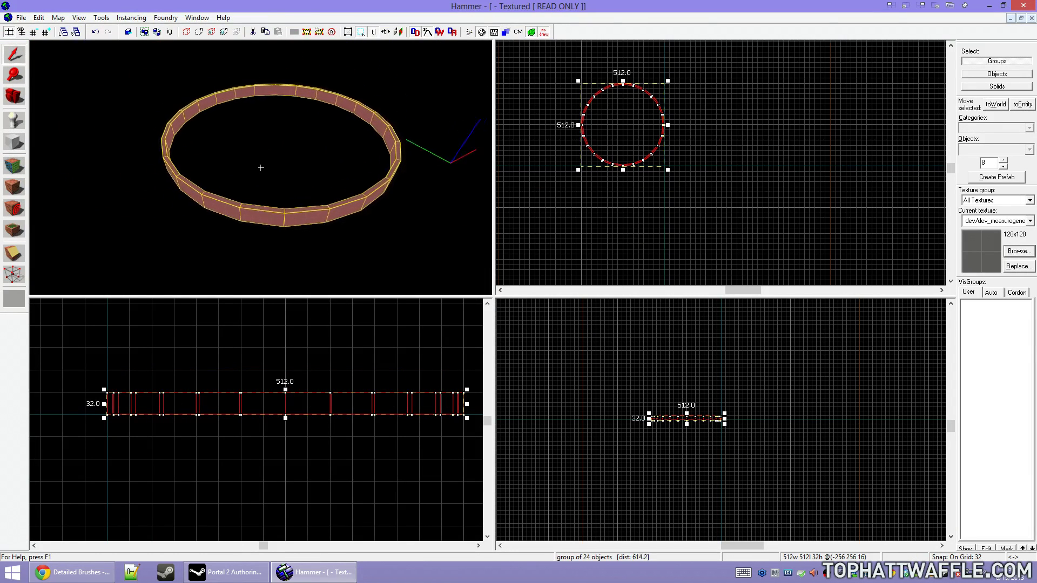
- Start vertex editing on the ring and box-select the vertices of its left part in the top view
{"action": "key", "text": "shift+v"}
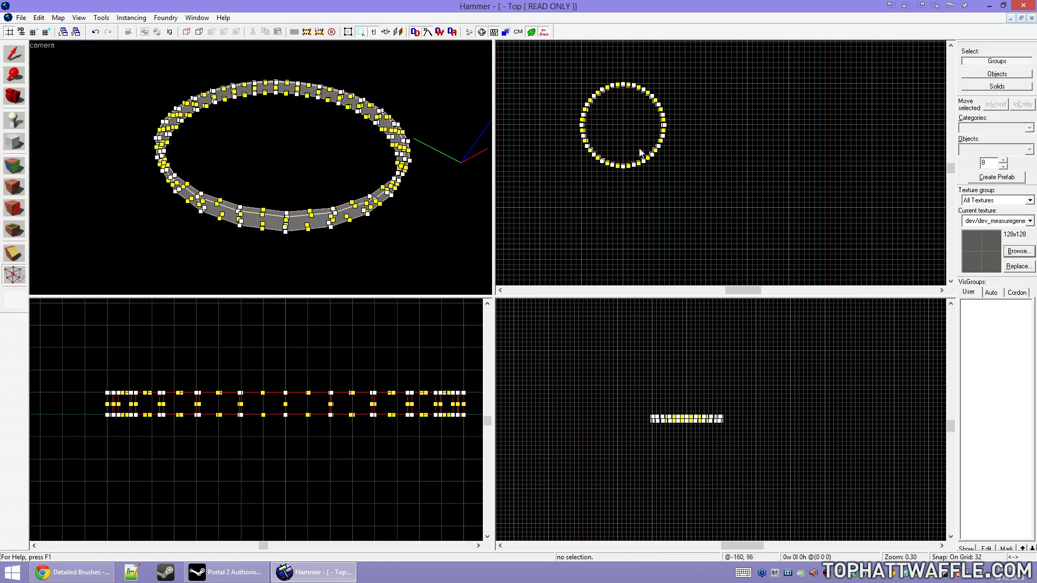
{"action": "scroll", "coordinate": [610, 125], "scroll_direction": "up", "scroll_amount": 5}
{"action": "scroll", "coordinate": [600, 132], "scroll_direction": "down", "scroll_amount": 3}
{"action": "left_click_drag", "start_coordinate": [555, 70], "coordinate": [619, 199]}
{"action": "key", "text": "Return"}
{"action": "scroll", "coordinate": [614, 180], "scroll_direction": "up", "scroll_amount": 5}
{"action": "scroll", "coordinate": [614, 180], "scroll_direction": "up", "scroll_amount": 3, "text": "ctrl"}
{"action": "key", "text": "z"}
{"action": "key", "text": "w"}
{"action": "key", "text": "s"}
{"action": "key", "text": "w"}
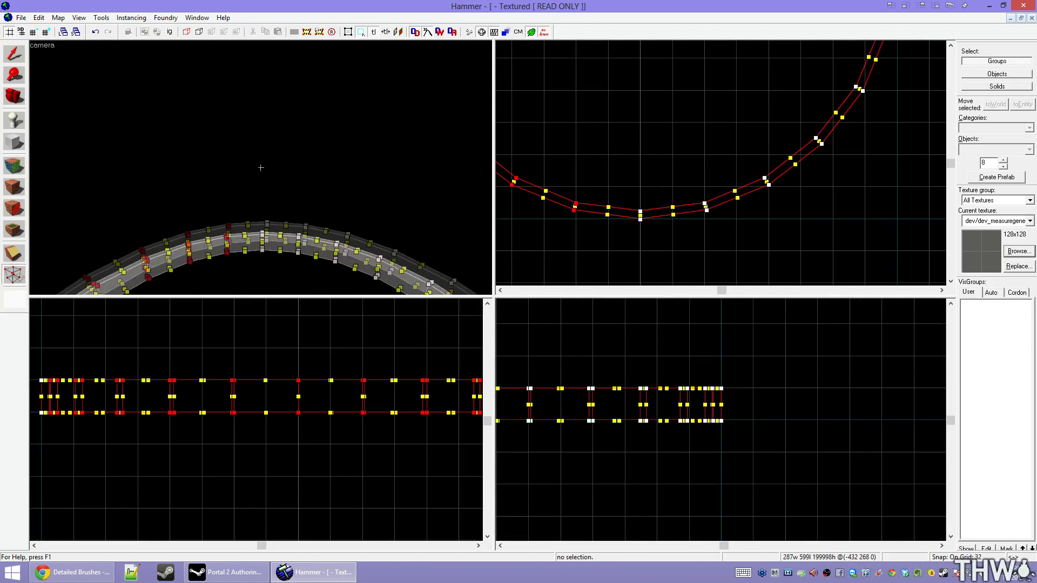
{"action": "key", "text": "s"}
{"action": "key", "text": "z"}
- Limit vertex editing to the upper-left quarter's segments and raise all their vertices beyond the starting joint by 32 units
{"action": "left_click", "coordinate": [246, 93]}
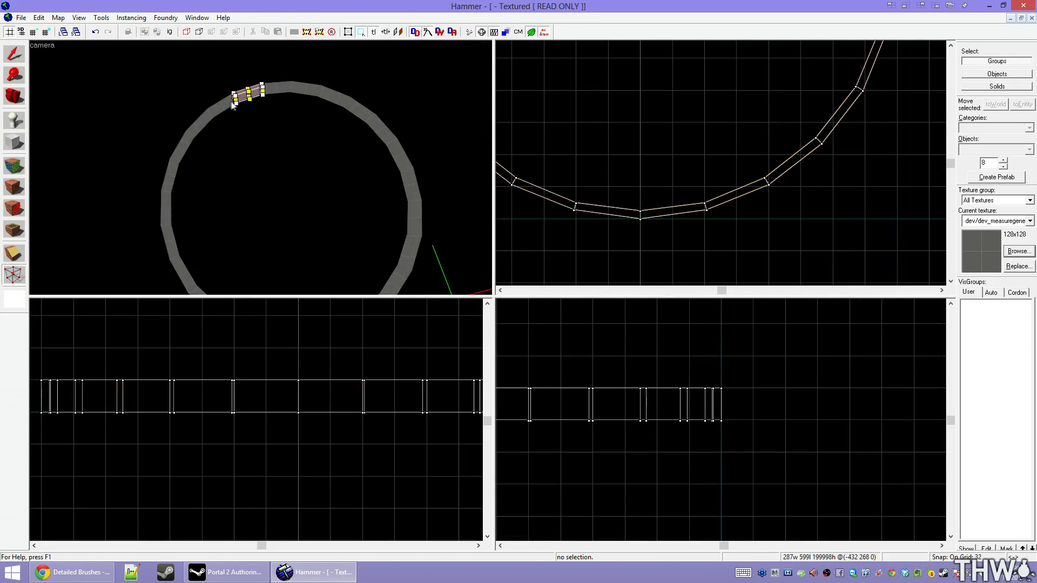
{"action": "scroll", "coordinate": [749, 198], "scroll_direction": "down", "scroll_amount": 5}
{"action": "scroll", "coordinate": [675, 132], "scroll_direction": "up", "scroll_amount": 3}
{"action": "left_click_drag", "start_coordinate": [753, 238], "coordinate": [782, 237]}
{"action": "key", "text": "Return"}
{"action": "key", "text": "Up"}
{"action": "scroll", "coordinate": [707, 368], "scroll_direction": "down", "scroll_amount": 2}
{"action": "key", "text": "Down"}
{"action": "key", "text": "Up"}
{"action": "scroll", "coordinate": [675, 428], "scroll_direction": "down", "scroll_amount": 6}
{"action": "scroll", "coordinate": [575, 402], "scroll_direction": "up", "scroll_amount": 5}
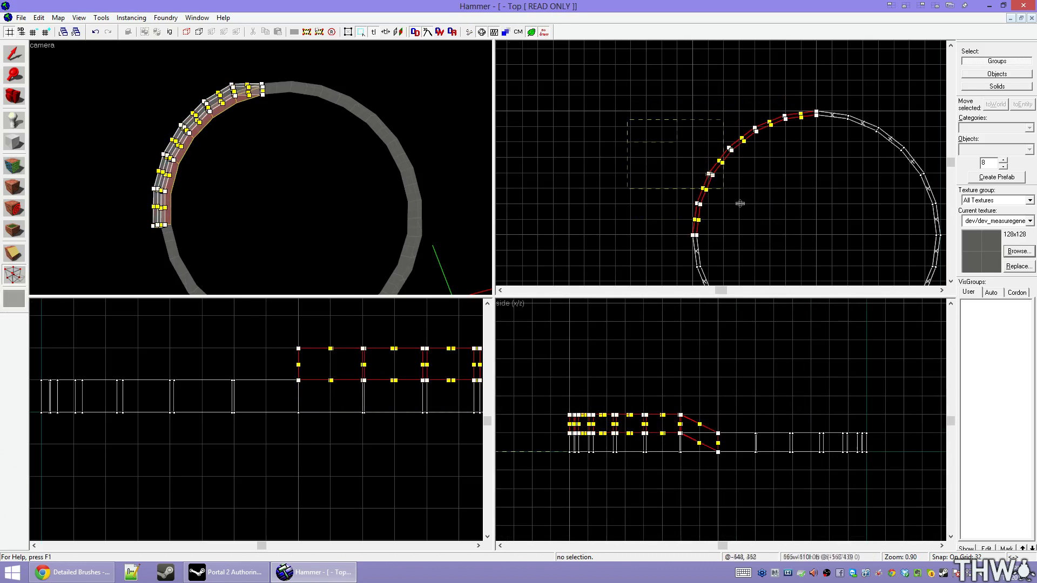
- Raise each further joint of the quarter by another 32 units to form a climbing arc, leave vertex editing and select the whole ring
{"action": "key", "text": "Up"}
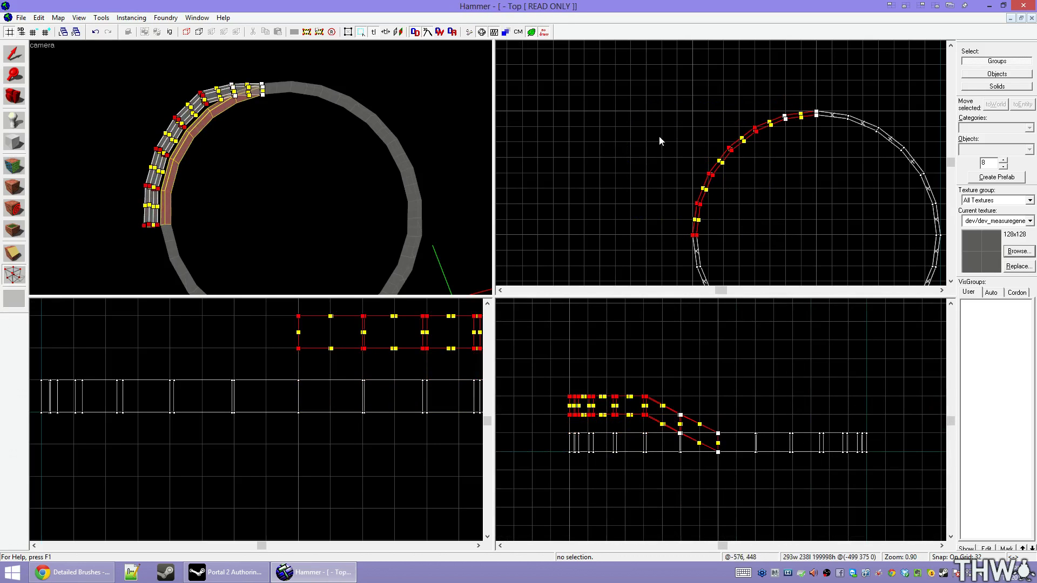
{"action": "key", "text": "Up"}
{"action": "left_click_drag", "start_coordinate": [672, 170], "coordinate": [726, 250]}
{"action": "key", "text": "Up"}
{"action": "left_click_drag", "start_coordinate": [679, 202], "coordinate": [710, 247]}
{"action": "key", "text": "Up"}
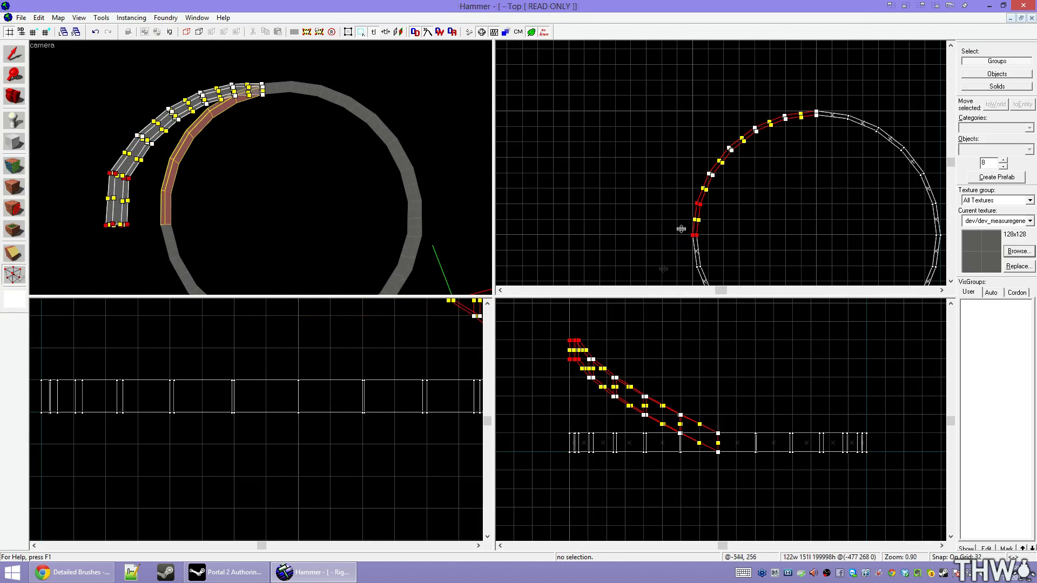
{"action": "key", "text": "Escape"}
{"action": "key", "text": "Escape"}
{"action": "key", "text": "Escape"}
{"action": "key", "text": "z"}
{"action": "key", "text": "w"}
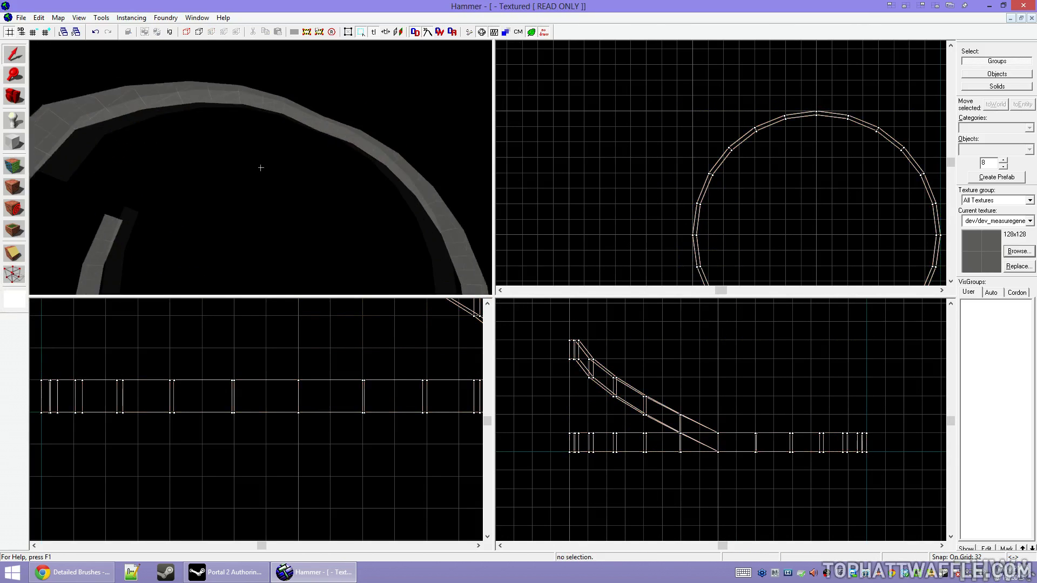
{"action": "key", "text": "s"}
{"action": "key", "text": "z"}
{"action": "left_click", "coordinate": [270, 120]}
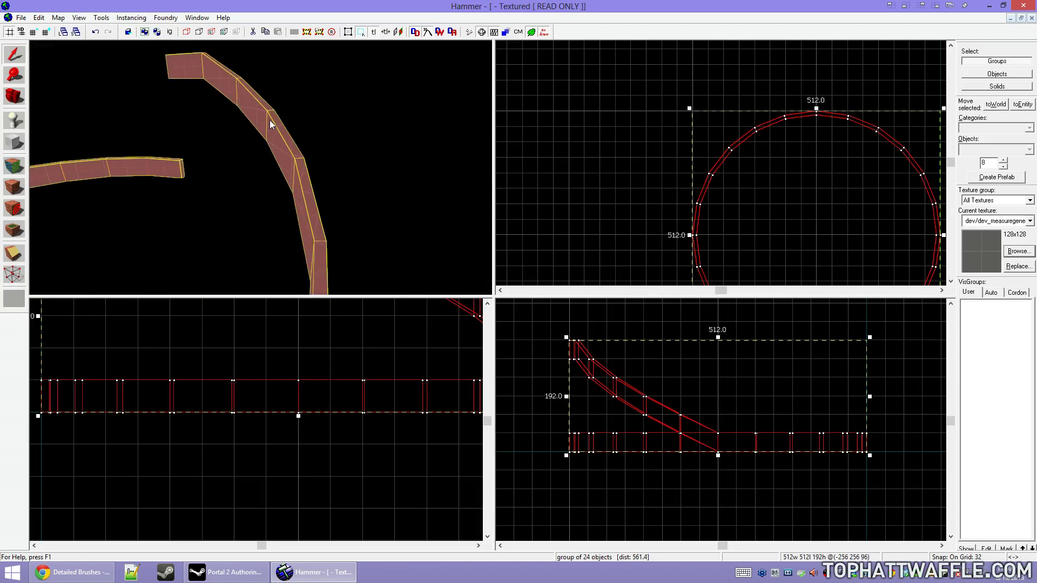
- Save the map to the Desktop as test
{"action": "key", "text": "z"}
{"action": "key", "text": "ctrl+s"}
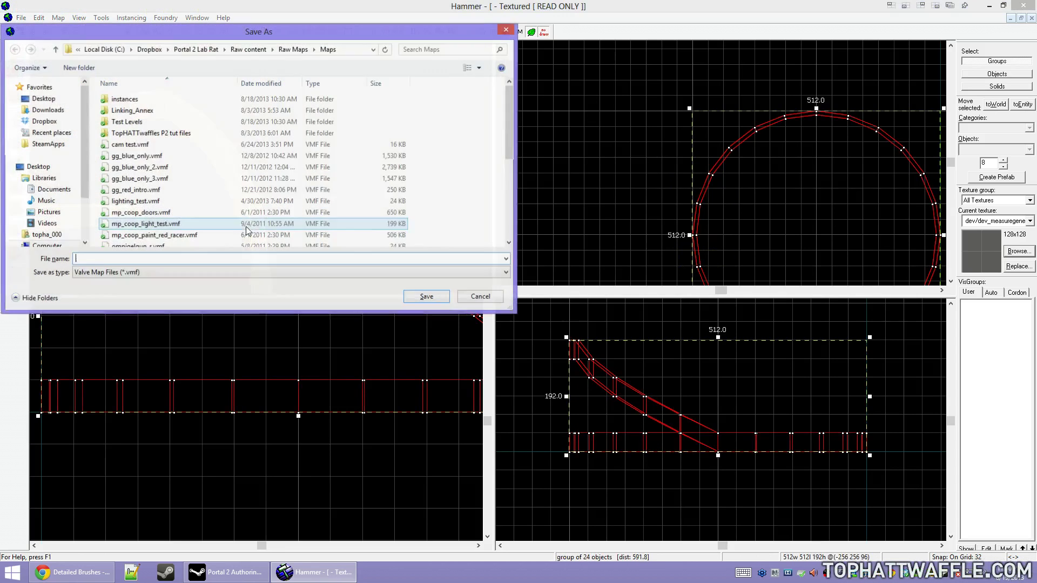
{"action": "left_click", "coordinate": [37, 99]}
{"action": "left_click", "coordinate": [181, 256]}
{"action": "type", "text": "tes"}
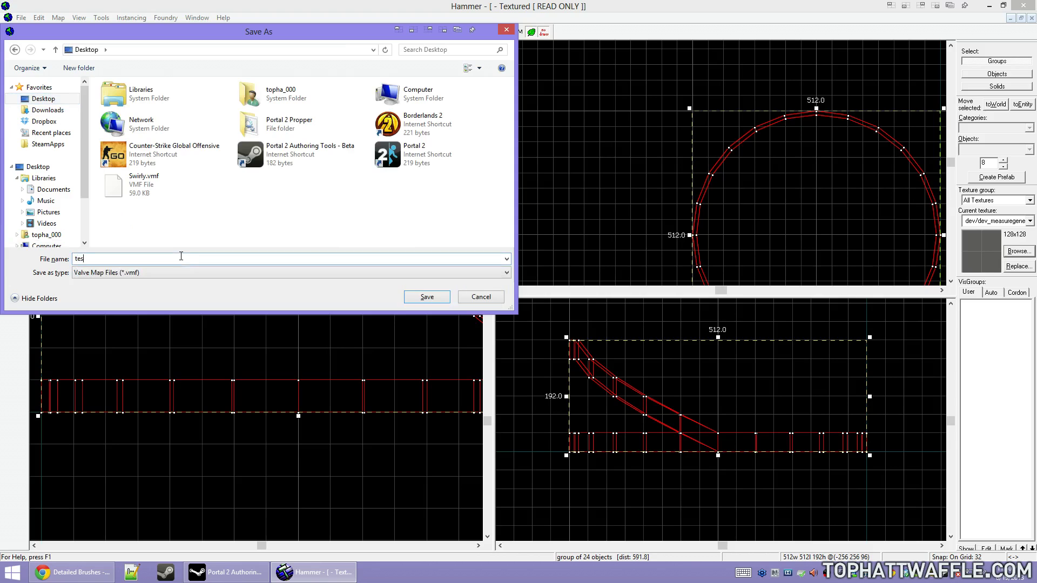
{"action": "type", "text": "t"}
{"action": "key", "text": "Return"}
- Close the map and reopen test.vmf from the Desktop
{"action": "left_click", "coordinate": [1031, 19]}
{"action": "left_click", "coordinate": [21, 17]}
{"action": "left_click", "coordinate": [32, 41]}
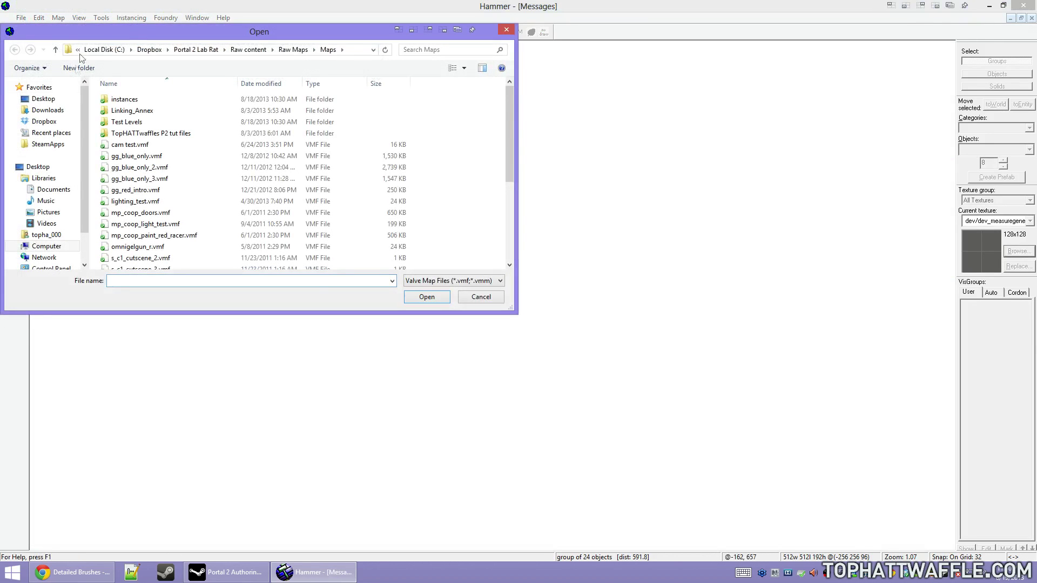
{"action": "left_click", "coordinate": [43, 98]}
{"action": "left_click", "coordinate": [302, 186]}
{"action": "double_click", "coordinate": [295, 189]}
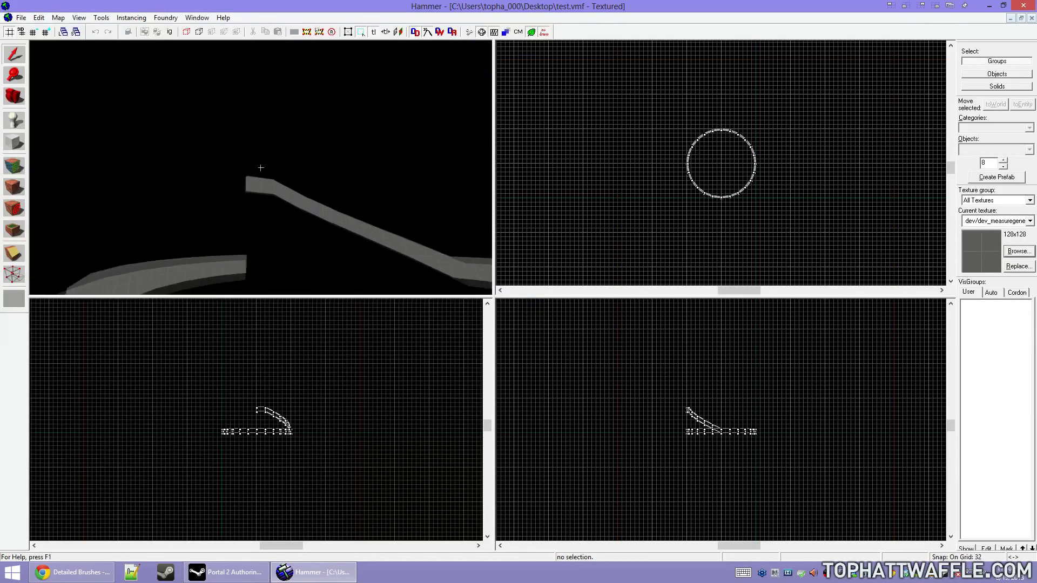
- Enlarge the 3D view and apply dev/dev_measuregeneric01 to the thin sliver faces on the raised arc with the Face Edit Sheet
{"action": "key", "text": "w"}
{"action": "key", "text": "d"}
{"action": "key", "text": "w"}
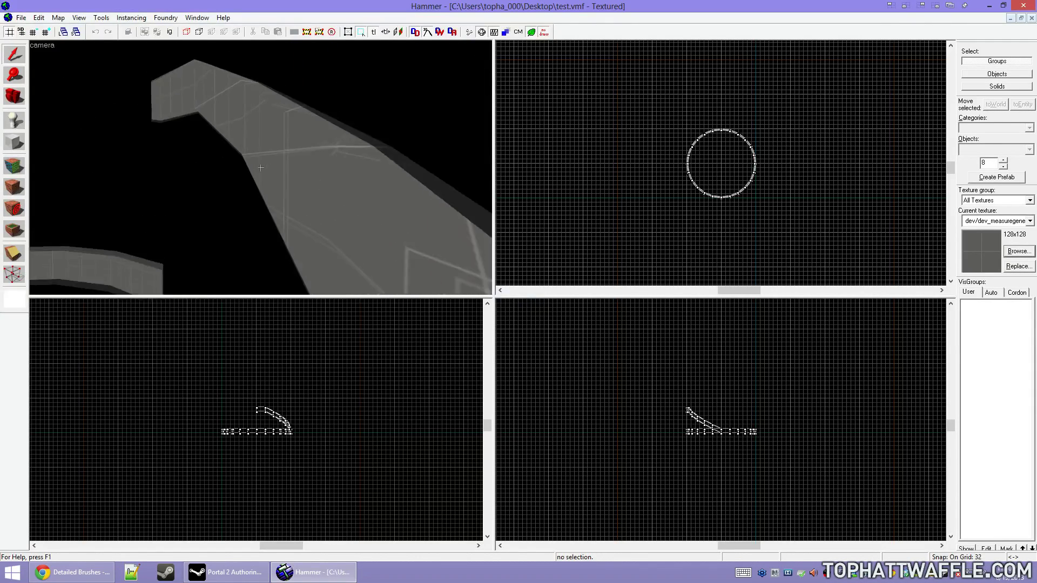
{"action": "left_click", "coordinate": [263, 149]}
{"action": "key", "text": "z"}
{"action": "left_click_drag", "start_coordinate": [491, 297], "coordinate": [951, 548]}
{"action": "key", "text": "shift+a"}
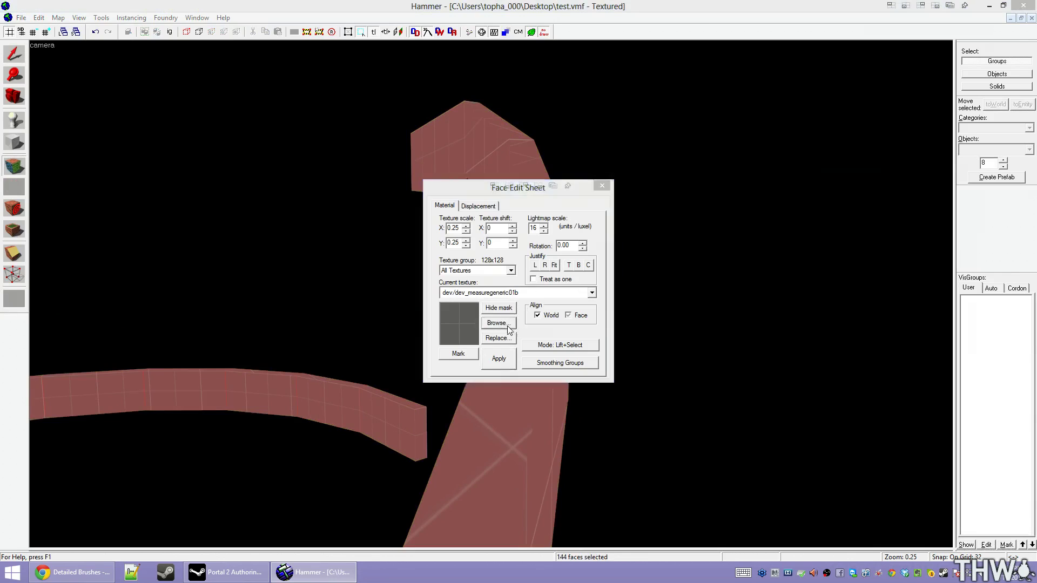
{"action": "left_click", "coordinate": [496, 322]}
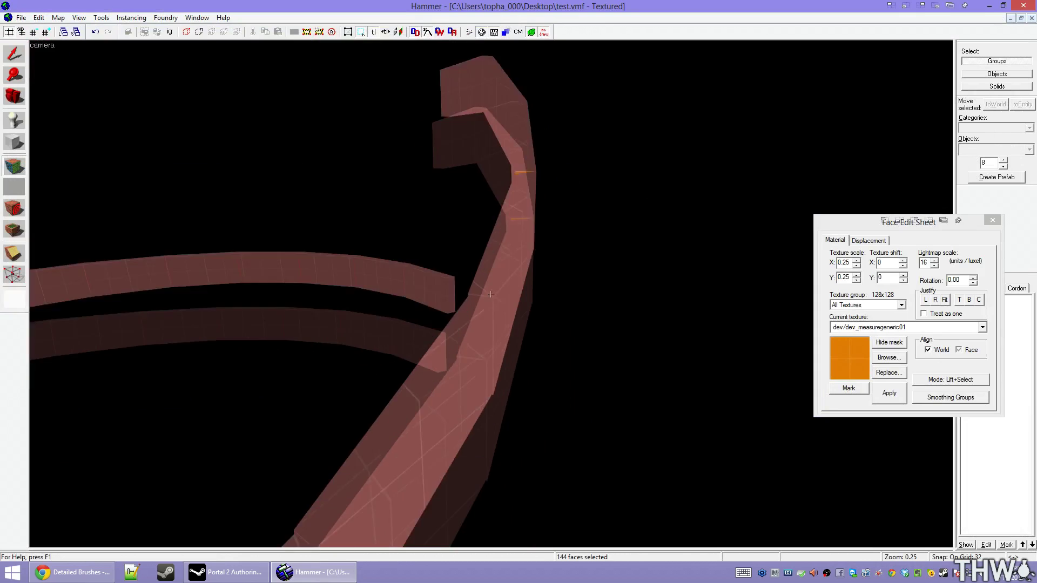
{"action": "key", "text": "w"}
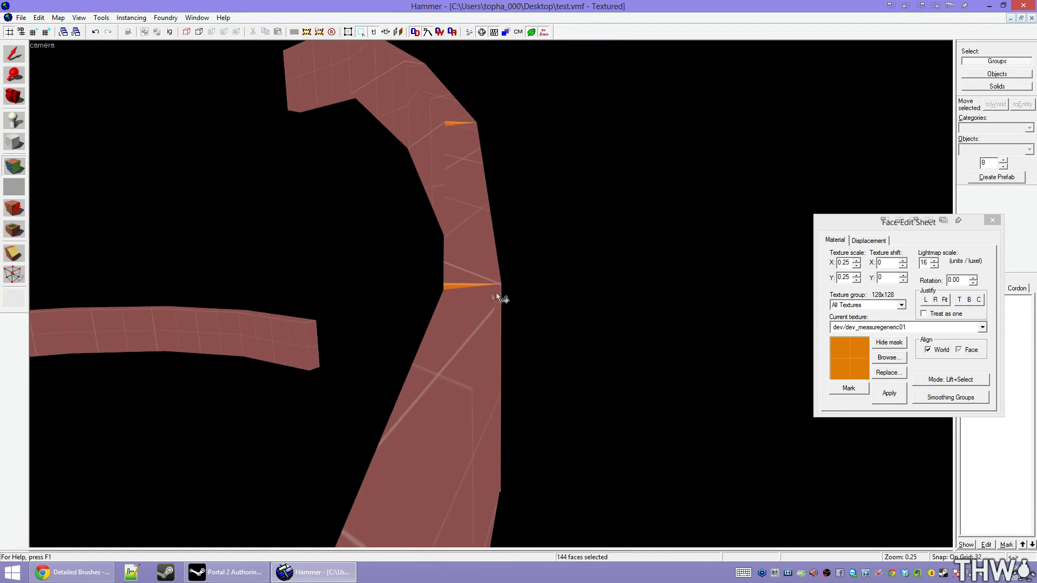
{"action": "key", "text": "shift+s"}
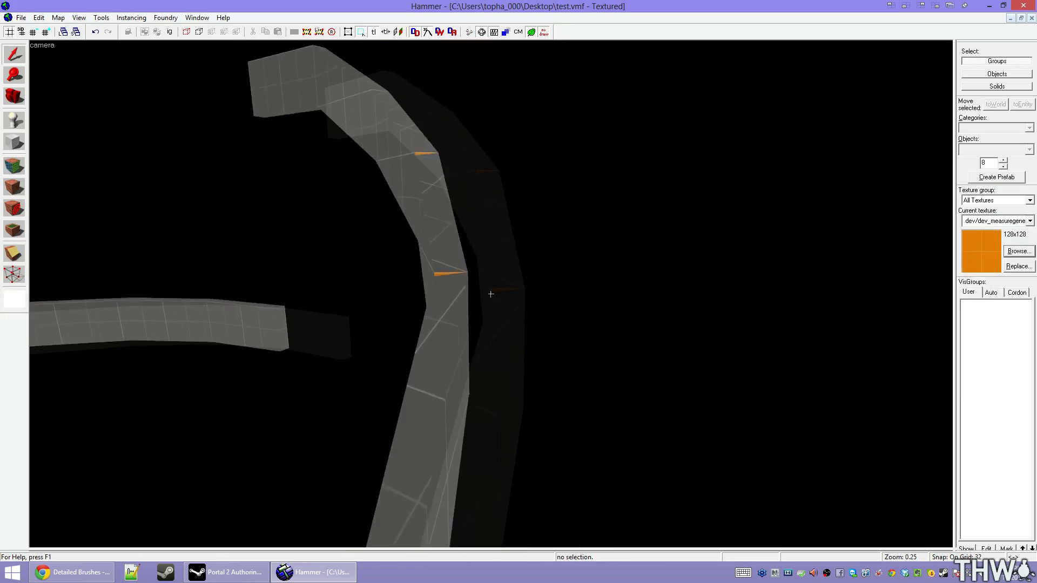
- Examine the marked sliver faces up close, return to the four-view layout and inspect the whole ring
{"action": "key", "text": "a"}
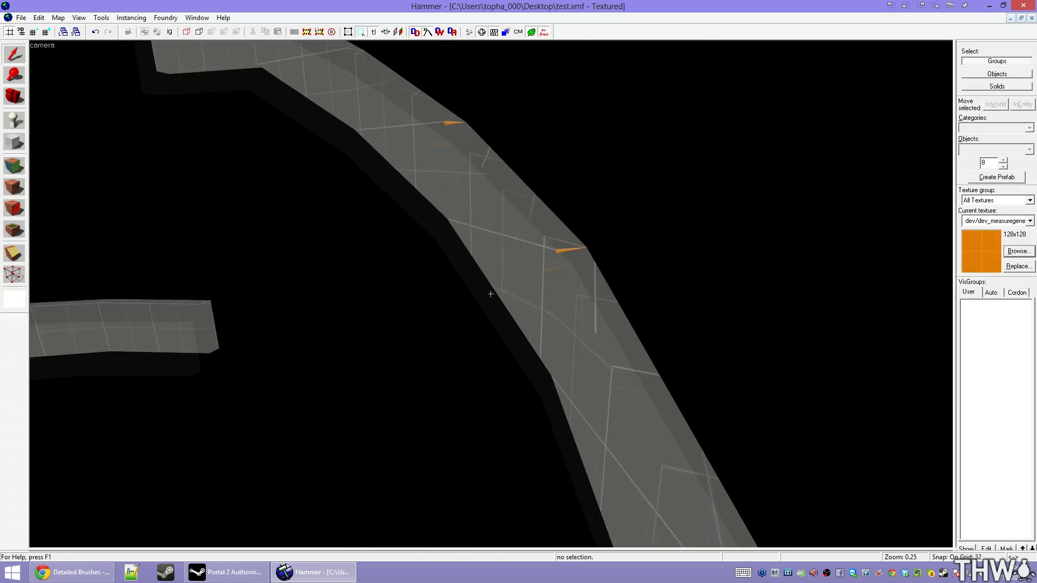
{"action": "key", "text": "shift+z"}
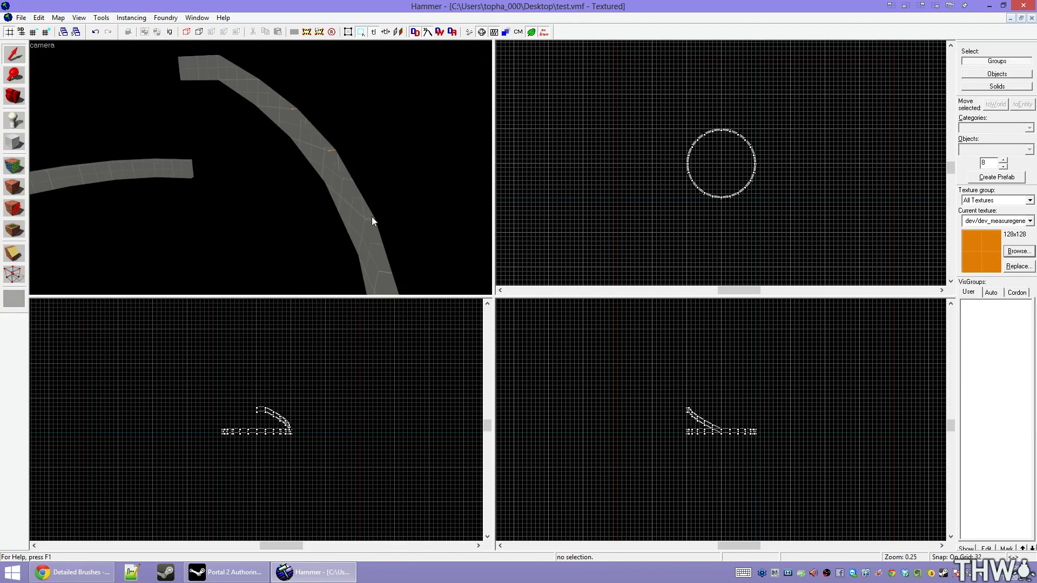
{"action": "key", "text": "s"}
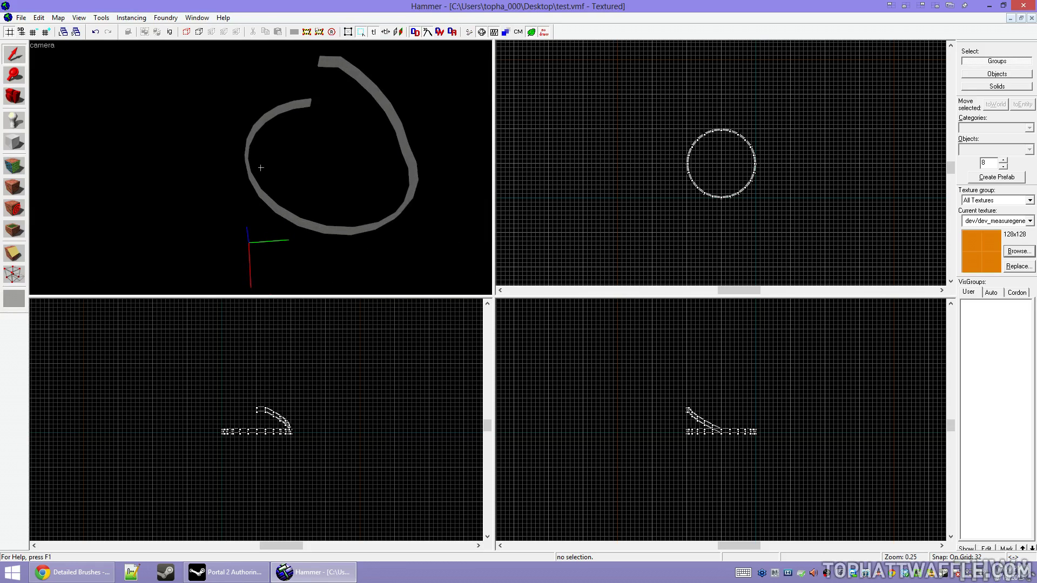
{"action": "key", "text": "w"}
{"action": "key", "text": "z"}
{"action": "scroll", "coordinate": [261, 167], "scroll_direction": "up", "scroll_amount": 1}
{"action": "scroll", "coordinate": [708, 151], "scroll_direction": "up", "scroll_amount": 2}
{"action": "scroll", "coordinate": [695, 157], "scroll_direction": "down", "scroll_amount": 2}
{"action": "scroll", "coordinate": [721, 136], "scroll_direction": "up", "scroll_amount": 2}
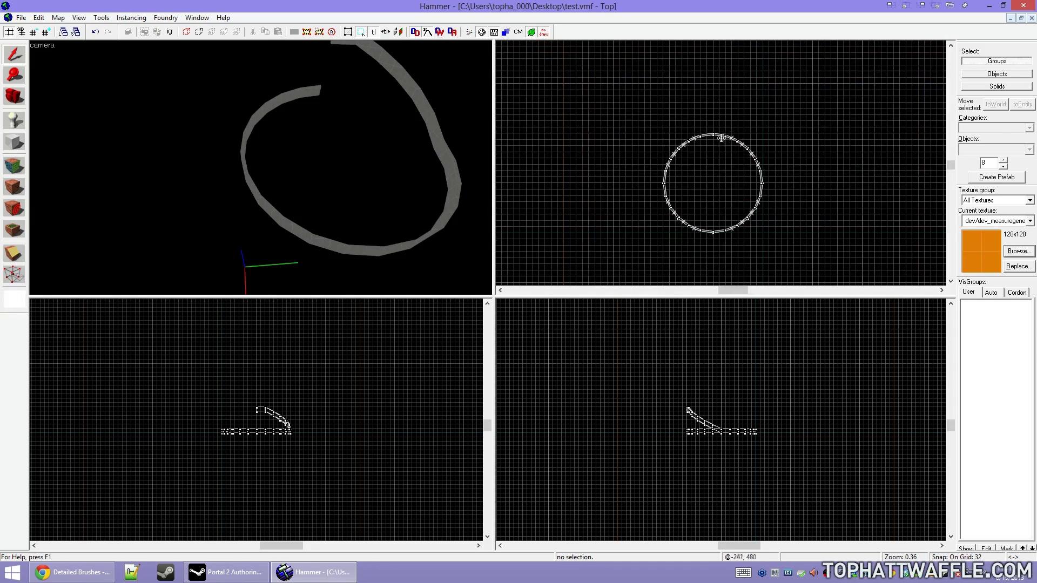
- Switch selection to individual solids, delete the upper half of the ring including the raised arc, and select all remaining segments
{"action": "left_click_drag", "start_coordinate": [746, 100], "coordinate": [778, 268]}
{"action": "key", "text": "Escape"}
{"action": "left_click_drag", "start_coordinate": [620, 108], "coordinate": [693, 247]}
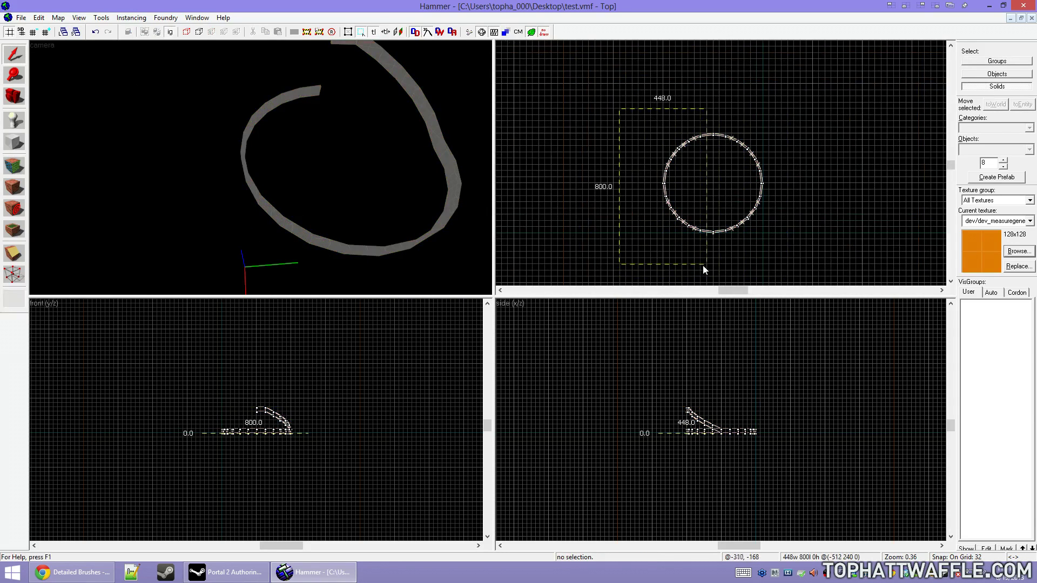
{"action": "key", "text": "Return"}
{"action": "left_click_drag", "start_coordinate": [640, 115], "coordinate": [808, 171]}
{"action": "key", "text": "Return"}
{"action": "key", "text": "Delete"}
{"action": "key", "text": "ctrl+a"}
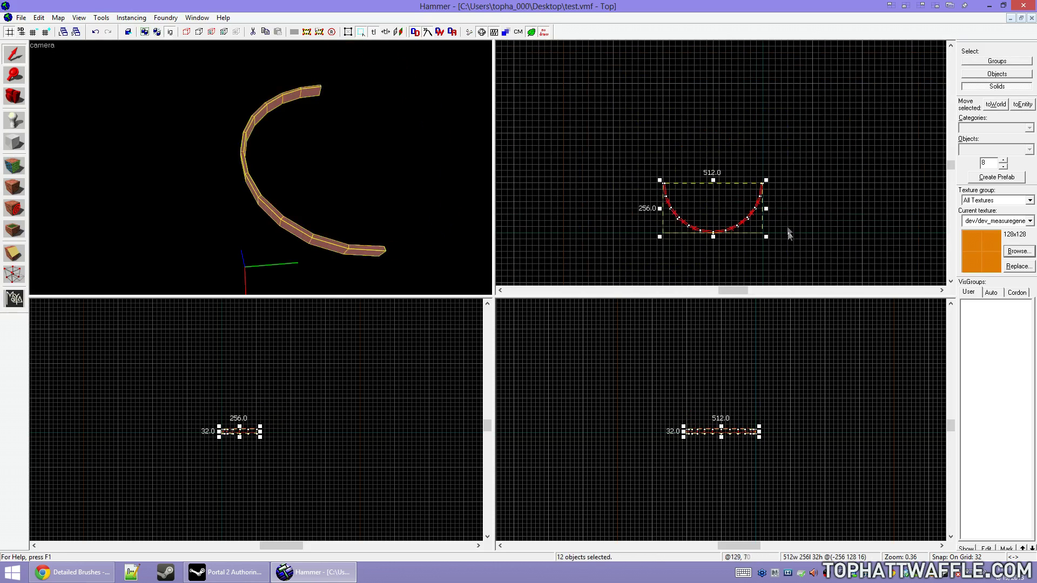
{"action": "scroll", "coordinate": [711, 186], "scroll_direction": "up", "scroll_amount": 5}
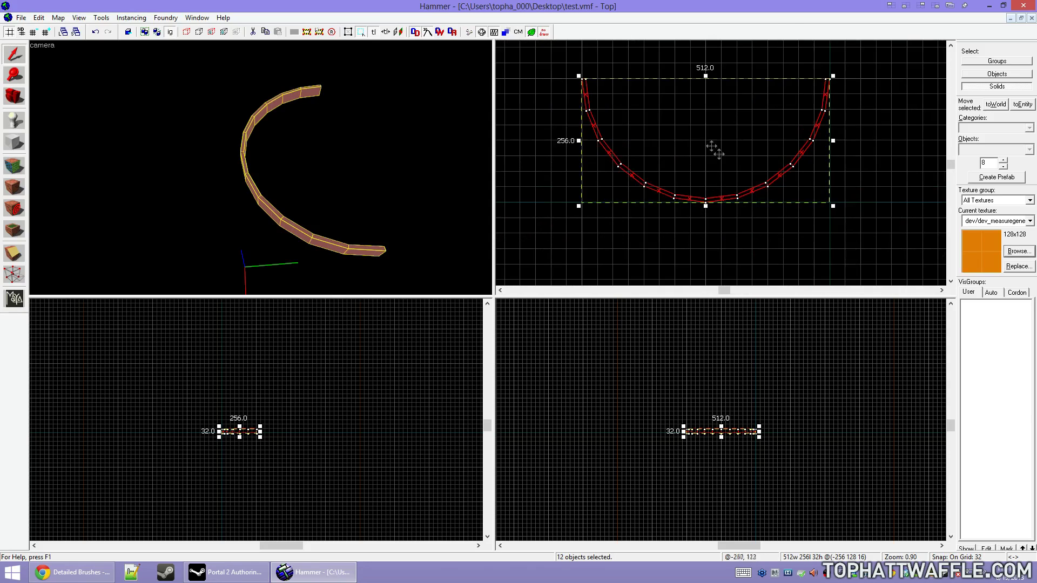
- Select only the solid at one end of the half ring and lay a diagonal clip line between its opposite corners
{"action": "left_click", "coordinate": [303, 117]}
{"action": "left_click", "coordinate": [312, 96]}
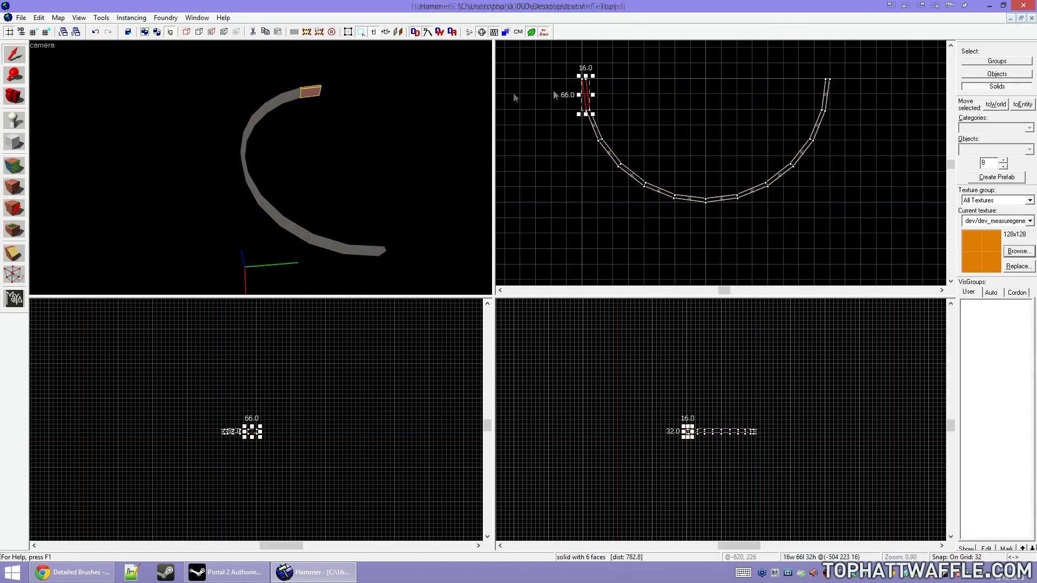
{"action": "scroll", "coordinate": [580, 80], "scroll_direction": "up", "scroll_amount": 8}
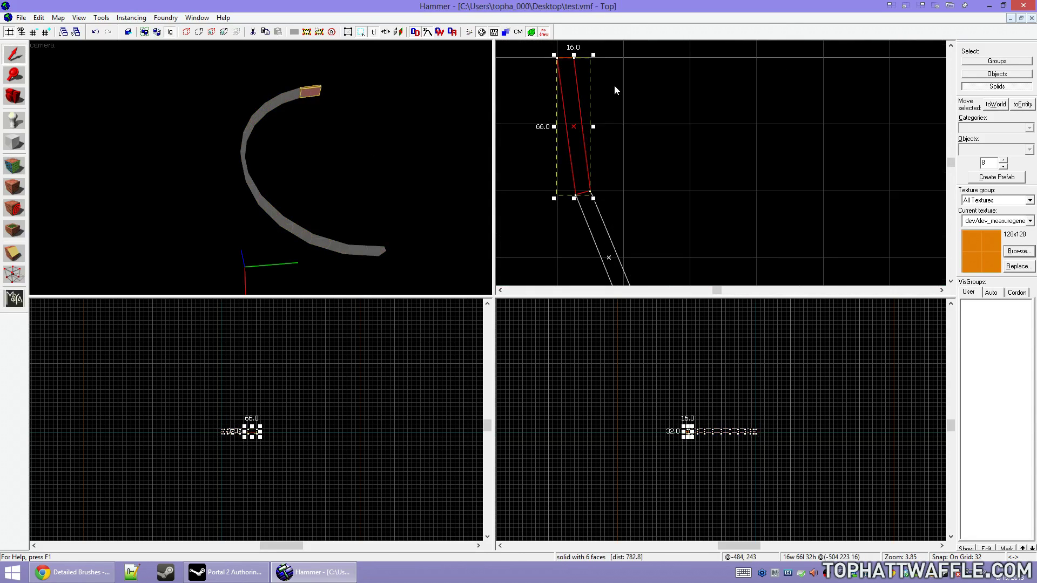
{"action": "scroll", "coordinate": [580, 60], "scroll_direction": "up", "scroll_amount": 4}
{"action": "key", "text": "shift+v"}
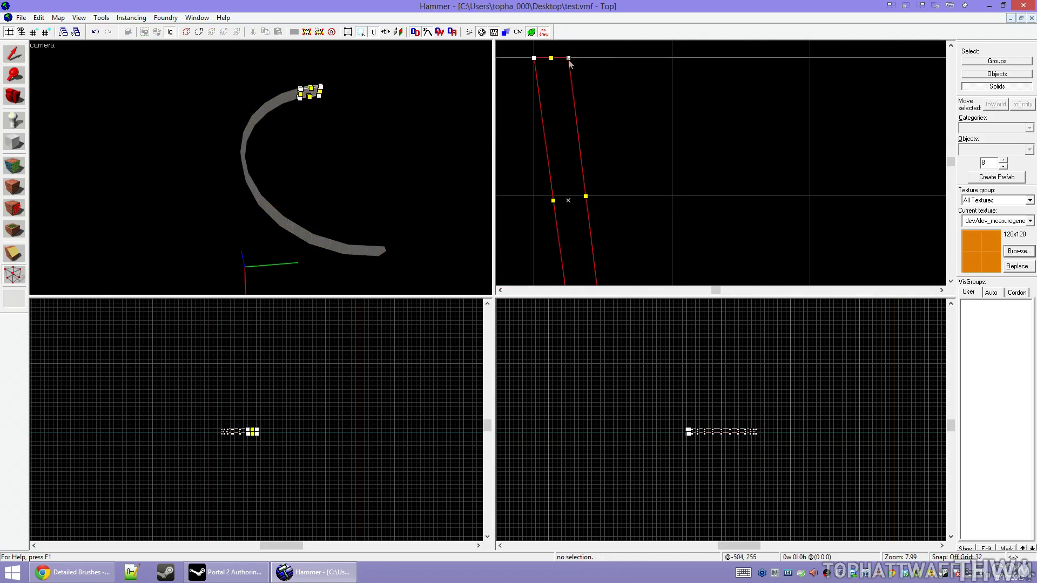
{"action": "key", "text": "shift+x"}
{"action": "scroll", "coordinate": [574, 66], "scroll_direction": "up", "scroll_amount": 5}
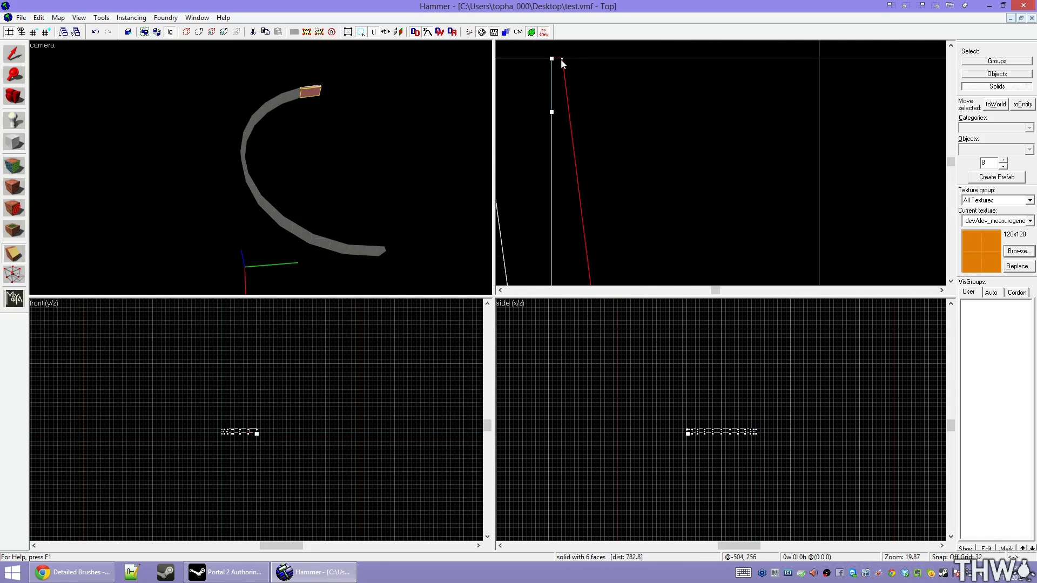
{"action": "scroll", "coordinate": [620, 81], "scroll_direction": "down", "scroll_amount": 6}
{"action": "left_click_drag", "start_coordinate": [552, 112], "coordinate": [584, 148]}
{"action": "scroll", "coordinate": [635, 236], "scroll_direction": "up", "scroll_amount": 2}
{"action": "scroll", "coordinate": [583, 121], "scroll_direction": "down", "scroll_amount": 6}
{"action": "scroll", "coordinate": [583, 213], "scroll_direction": "up", "scroll_amount": 12}
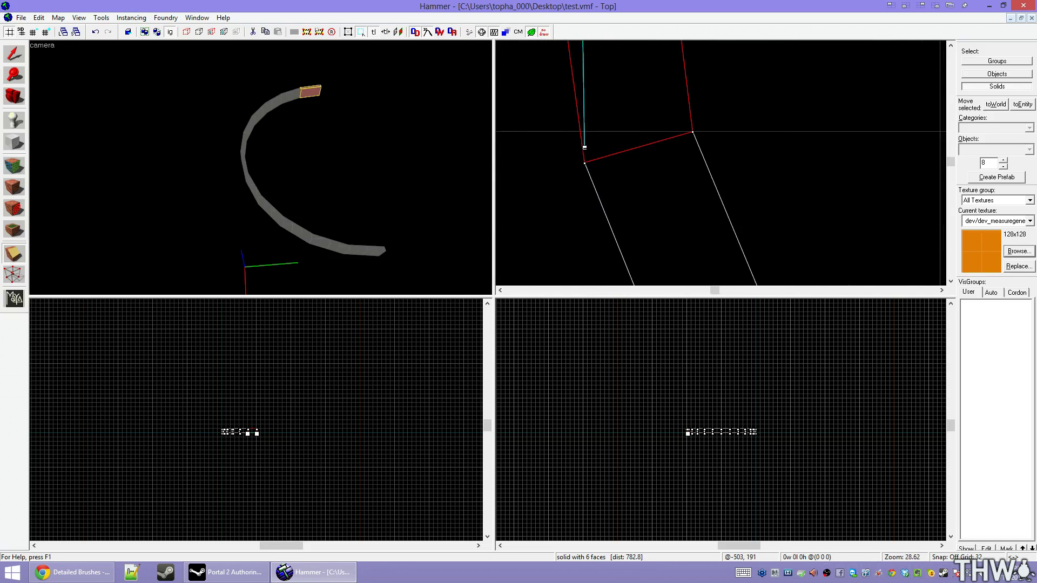
{"action": "scroll", "coordinate": [661, 193], "scroll_direction": "down", "scroll_amount": 6}
- Clip the end segment into two wedges from its inner end corner to its opposite outer corner, keeping both pieces
{"action": "key", "text": "shift+v"}
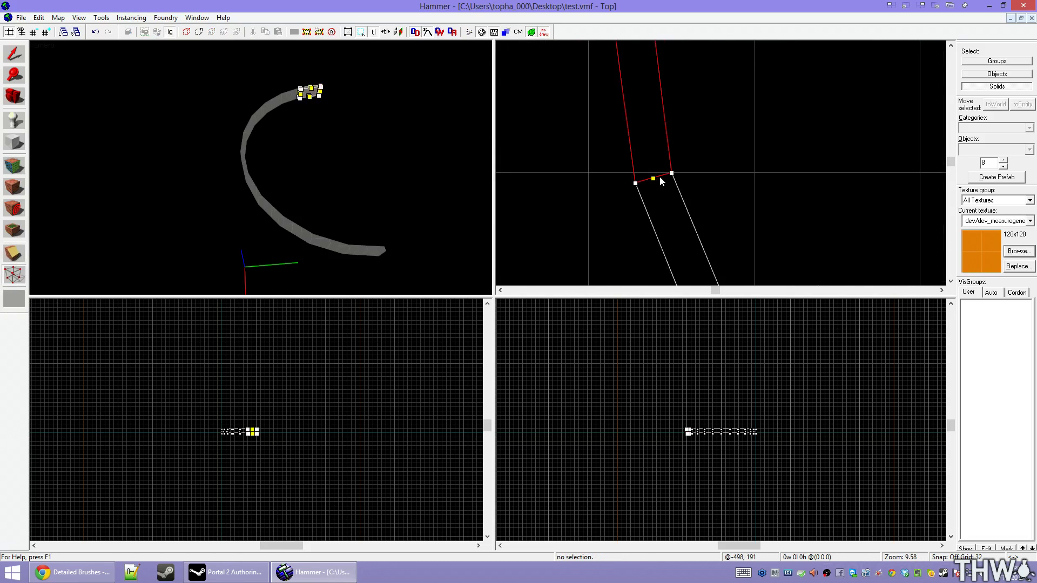
{"action": "key", "text": "shift+x"}
{"action": "scroll", "coordinate": [668, 182], "scroll_direction": "down", "scroll_amount": 7}
{"action": "left_click_drag", "start_coordinate": [669, 180], "coordinate": [636, 82]}
{"action": "scroll", "coordinate": [663, 89], "scroll_direction": "up", "scroll_amount": 9}
{"action": "key", "text": "Return"}
{"action": "scroll", "coordinate": [688, 128], "scroll_direction": "down", "scroll_amount": 9}
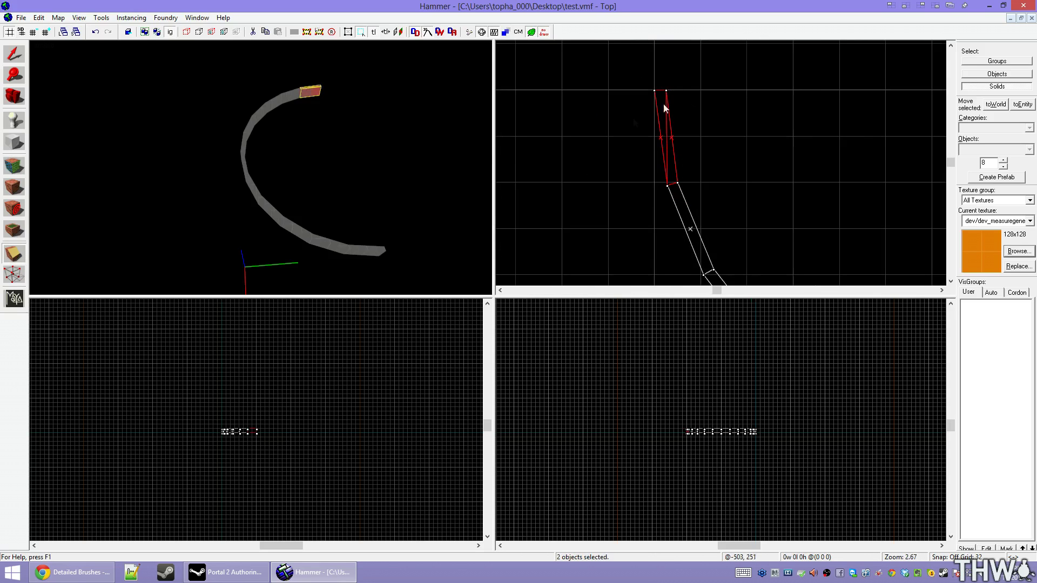
- Clip the second segment diagonally from the outer corner where the first cut ended to its far inner corner, keeping both pieces
{"action": "double_click", "coordinate": [287, 95]}
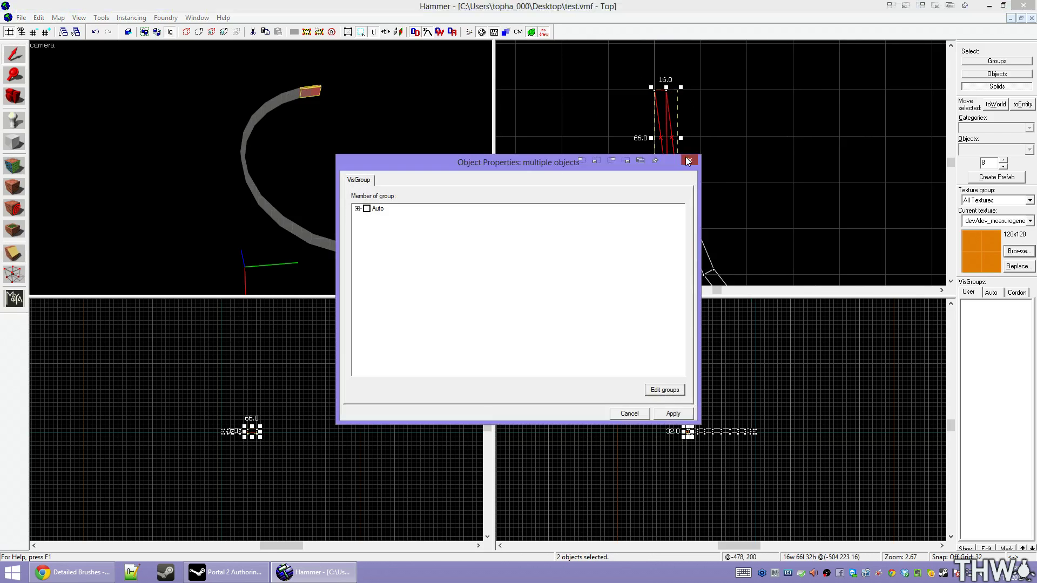
{"action": "key", "text": "Escape"}
{"action": "scroll", "coordinate": [653, 106], "scroll_direction": "up", "scroll_amount": 4}
{"action": "key", "text": "shift+x"}
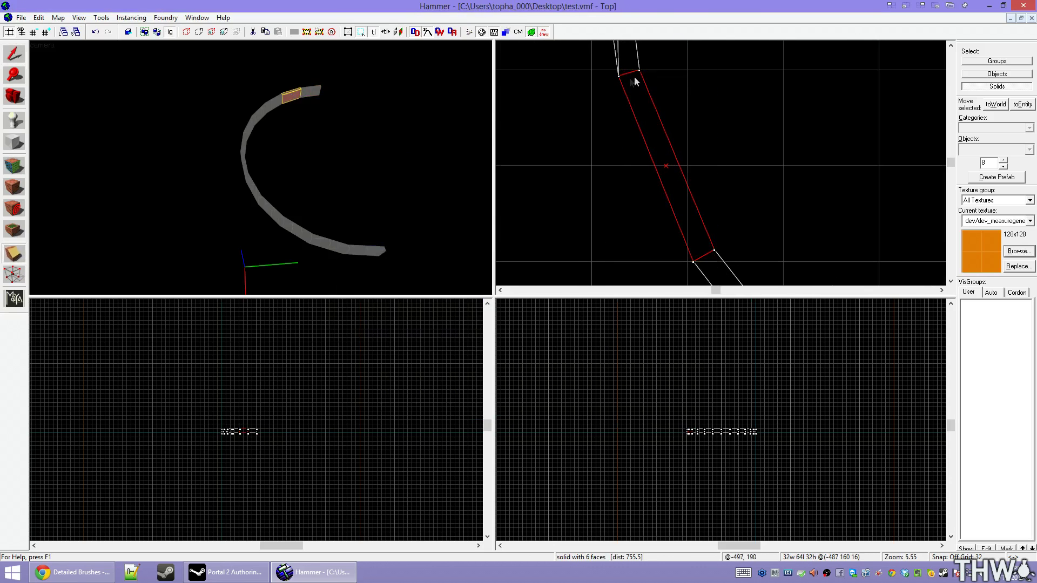
{"action": "scroll", "coordinate": [731, 264], "scroll_direction": "up", "scroll_amount": 5}
{"action": "left_click_drag", "start_coordinate": [619, 77], "coordinate": [691, 238]}
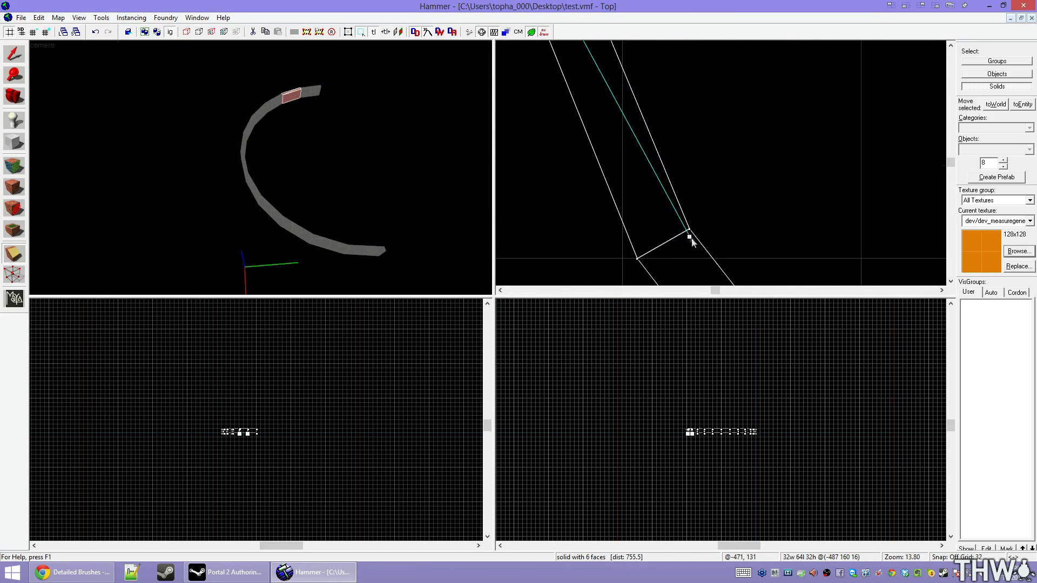
{"action": "key", "text": "Return"}
- Clip the third segment diagonally from its near inner corner to its far outer corner, keeping both pieces
{"action": "key", "text": "shift+v"}
{"action": "key", "text": "shift+x"}
{"action": "scroll", "coordinate": [684, 123], "scroll_direction": "down", "scroll_amount": 9}
{"action": "left_click_drag", "start_coordinate": [688, 231], "coordinate": [666, 143]}
{"action": "scroll", "coordinate": [754, 220], "scroll_direction": "up", "scroll_amount": 9}
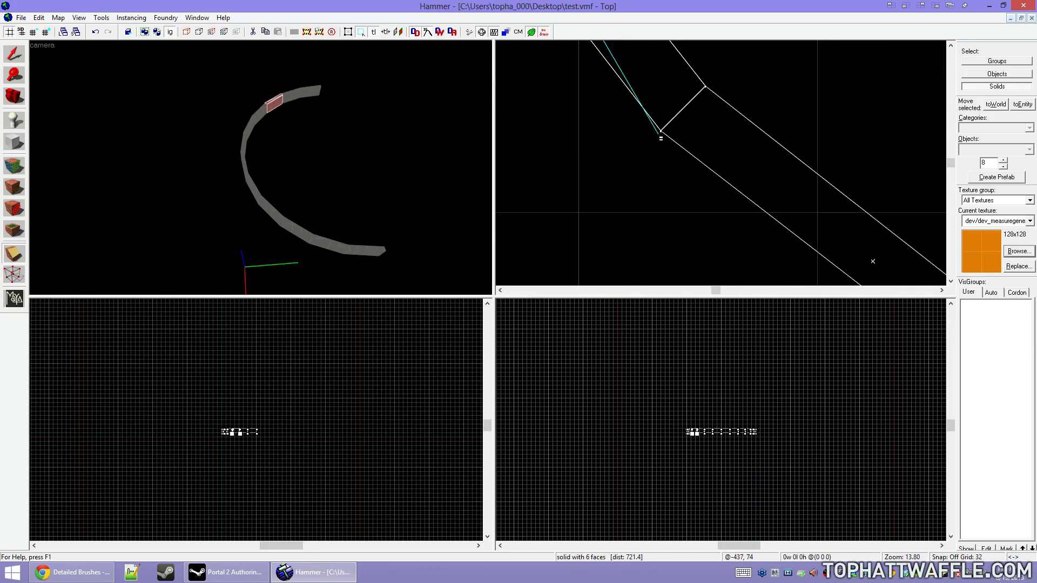
{"action": "key", "text": "Return"}
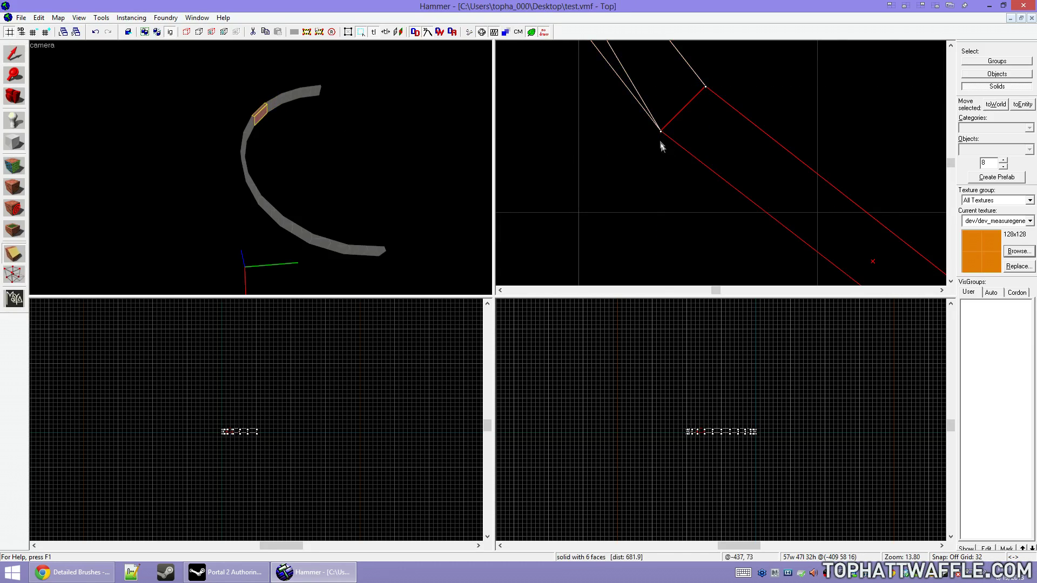
- Clip the fourth segment diagonally from its near outer corner to its far inner corner, keeping both pieces
{"action": "scroll", "coordinate": [668, 121], "scroll_direction": "down", "scroll_amount": 6}
{"action": "left_click_drag", "start_coordinate": [661, 131], "coordinate": [809, 194]}
{"action": "scroll", "coordinate": [804, 202], "scroll_direction": "up", "scroll_amount": 5}
{"action": "key", "text": "Return"}
- Select the fifth segment and split it into two wedges along its inner-to-outer corner diagonal
{"action": "left_click", "coordinate": [250, 128]}
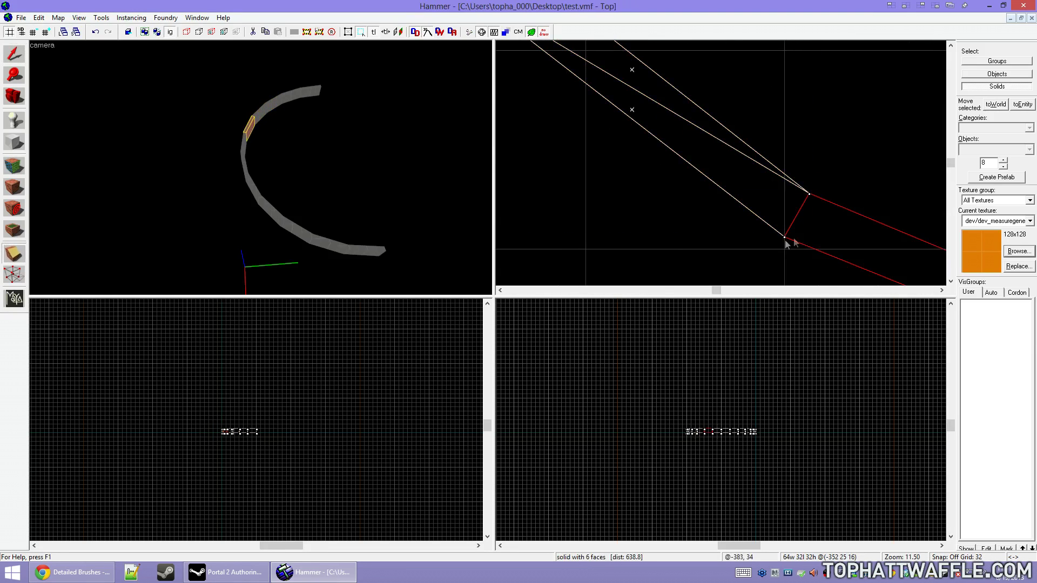
{"action": "scroll", "coordinate": [658, 93], "scroll_direction": "down", "scroll_amount": 6}
{"action": "mouse_move", "coordinate": [810, 194]}
{"action": "left_mouse_down"}
{"action": "mouse_move", "coordinate": [658, 92]}
{"action": "mouse_move", "coordinate": [829, 187]}
{"action": "mouse_move", "coordinate": [828, 200]}
{"action": "left_mouse_up"}
{"action": "scroll", "coordinate": [830, 192], "scroll_direction": "up", "scroll_amount": 5}
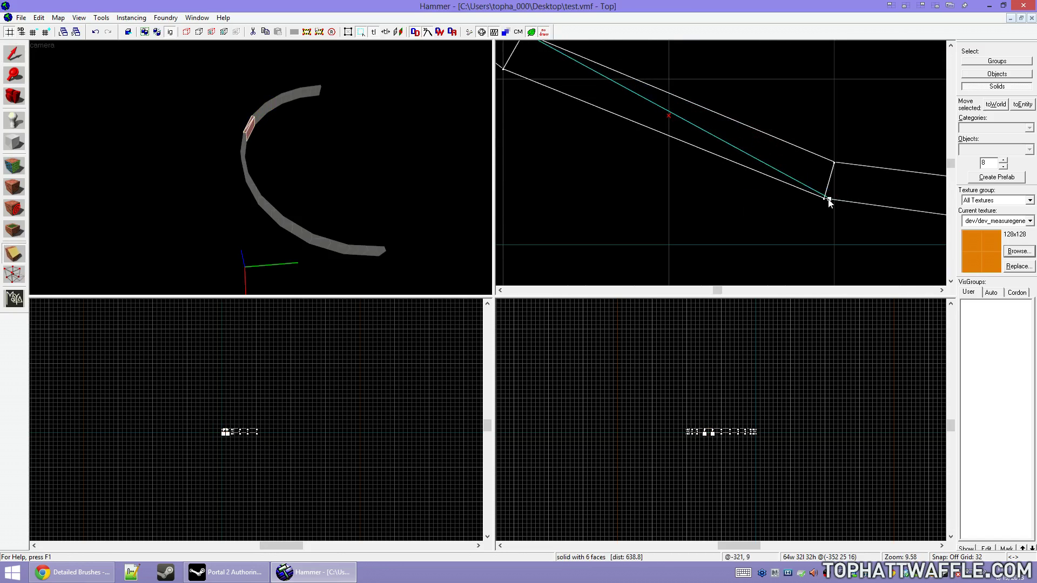
{"action": "key", "text": "Return"}
- Select the sixth segment beside the middle of the arc and try a diagonal clip line across it
{"action": "left_click", "coordinate": [245, 144]}
{"action": "scroll", "coordinate": [661, 181], "scroll_direction": "down", "scroll_amount": 7}
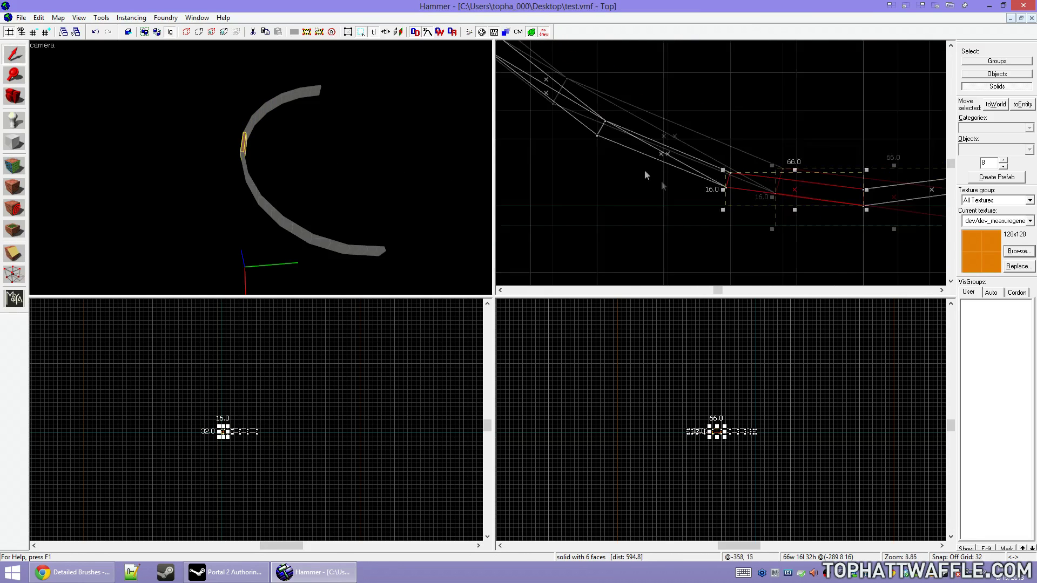
{"action": "scroll", "coordinate": [767, 181], "scroll_direction": "up", "scroll_amount": 5}
{"action": "key", "text": "shift+x"}
{"action": "left_click_drag", "start_coordinate": [609, 185], "coordinate": [828, 192]}
{"action": "scroll", "coordinate": [606, 187], "scroll_direction": "up", "scroll_amount": 4}
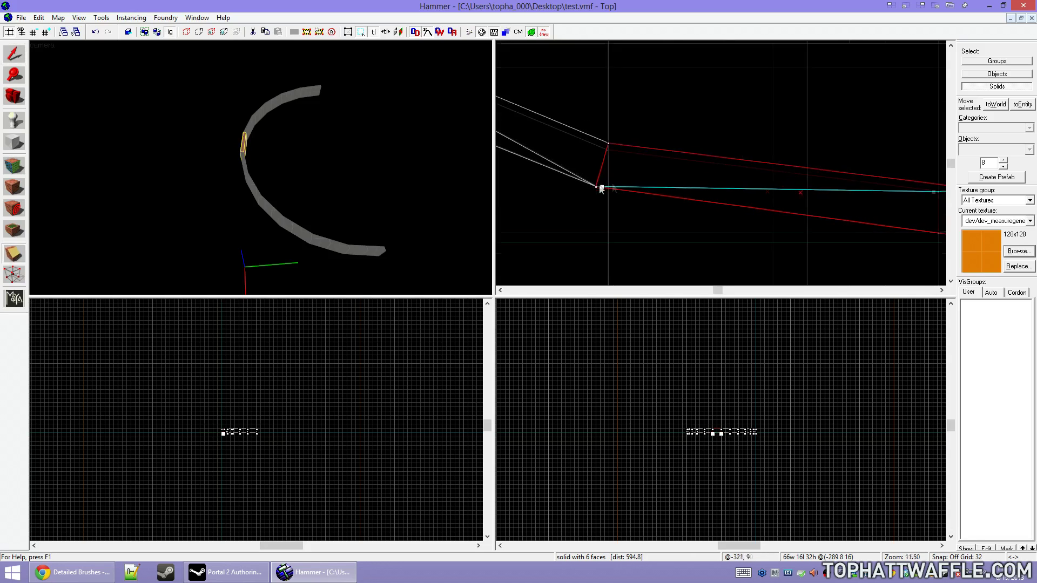
{"action": "scroll", "coordinate": [602, 142], "scroll_direction": "down", "scroll_amount": 4}
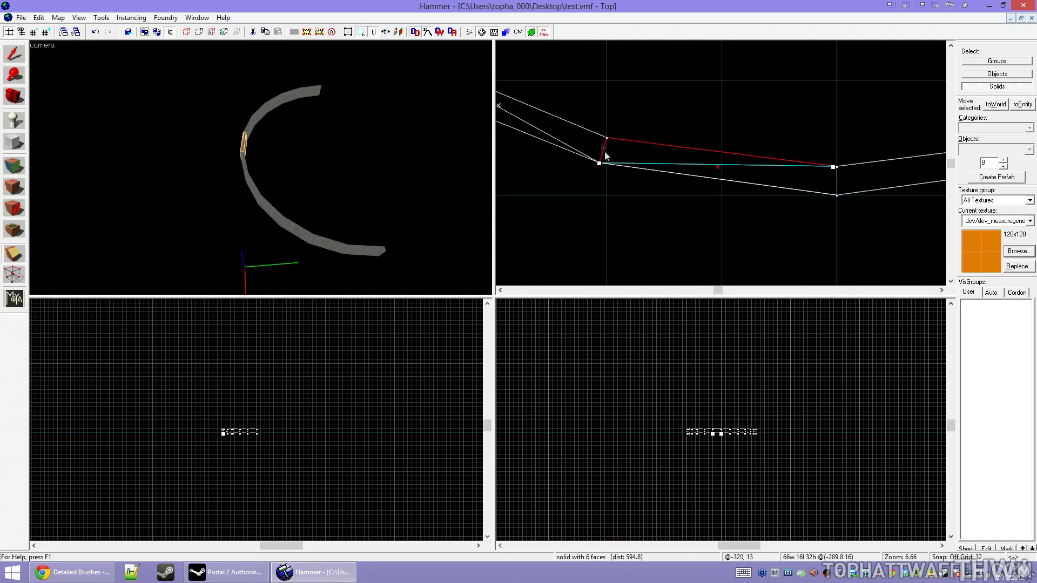
{"action": "key", "text": "shift+s"}
{"action": "key", "text": "shift+x"}
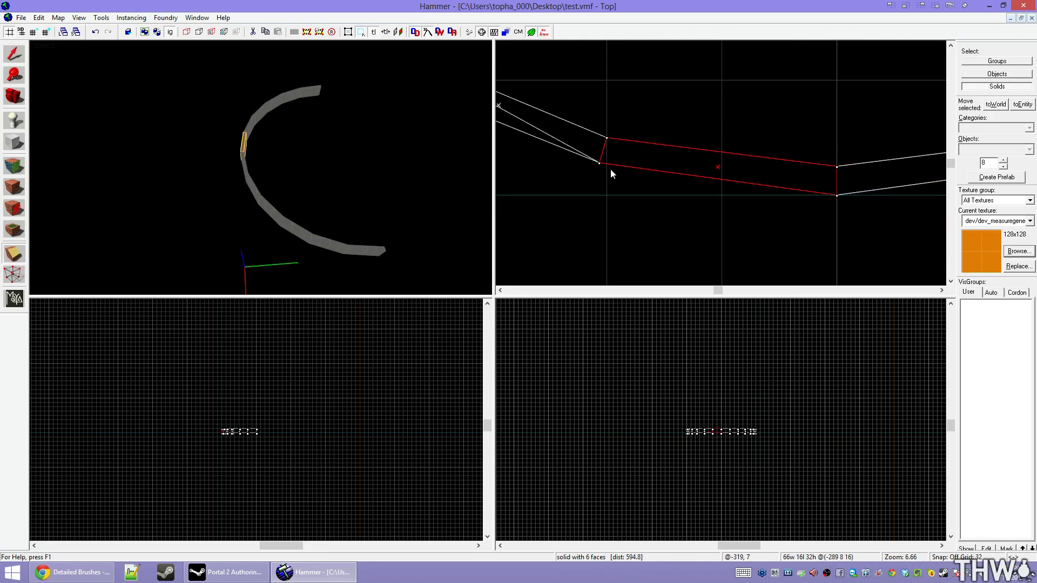
- Align the clip line exactly with the sixth segment's near outer and far inner corners and split it, keeping both pieces
{"action": "scroll", "coordinate": [614, 164], "scroll_direction": "up", "scroll_amount": 15}
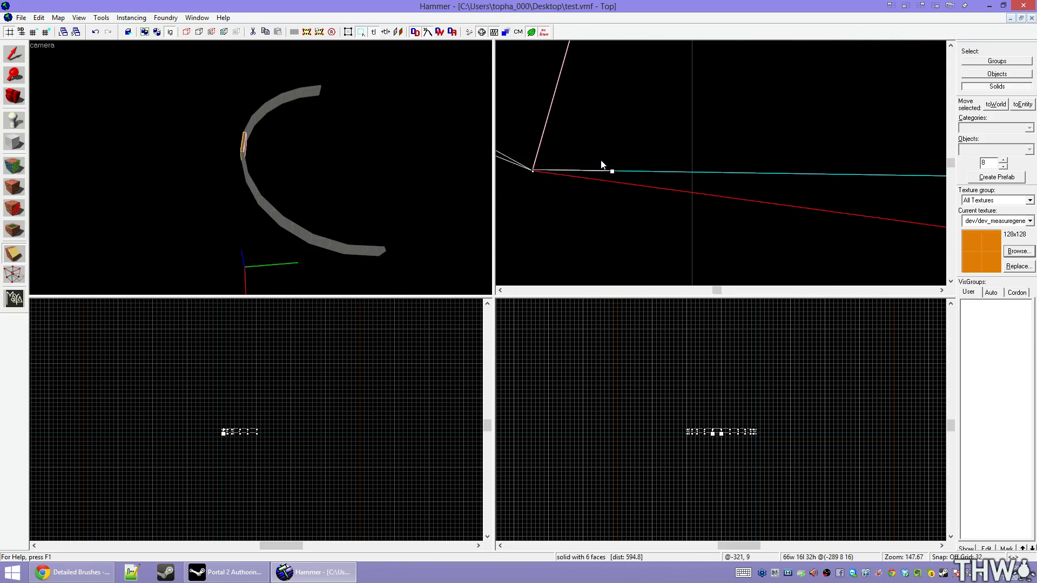
{"action": "left_click_drag", "start_coordinate": [618, 171], "coordinate": [533, 172]}
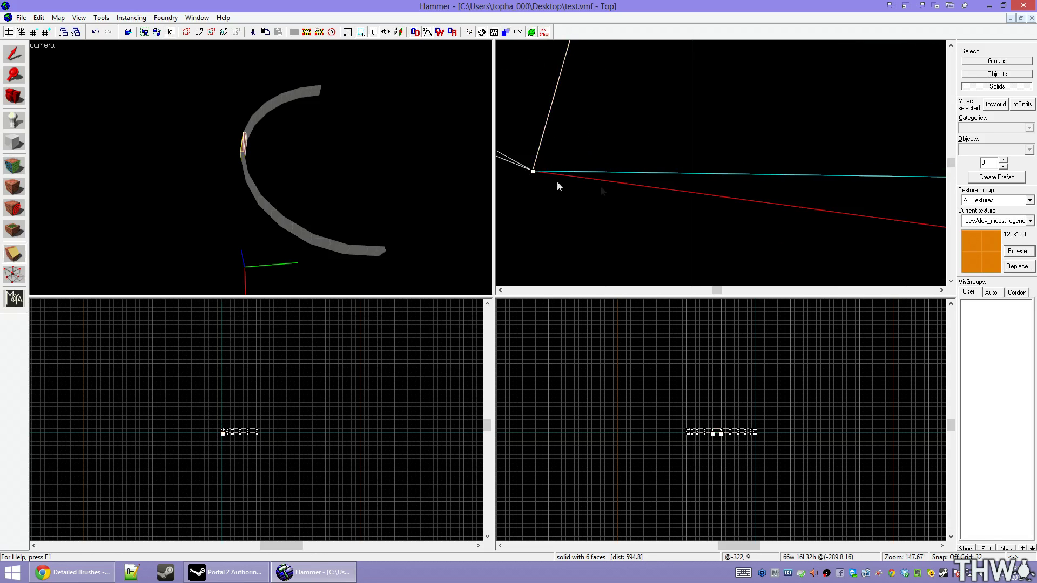
{"action": "key", "text": "shift+x"}
{"action": "scroll", "coordinate": [571, 198], "scroll_direction": "down", "scroll_amount": 11}
{"action": "key", "text": "Return"}
{"action": "key", "text": "shift+s"}
- Select the six uncut segments in the other half of the arc and delete them
{"action": "scroll", "coordinate": [650, 137], "scroll_direction": "down", "scroll_amount": 20}
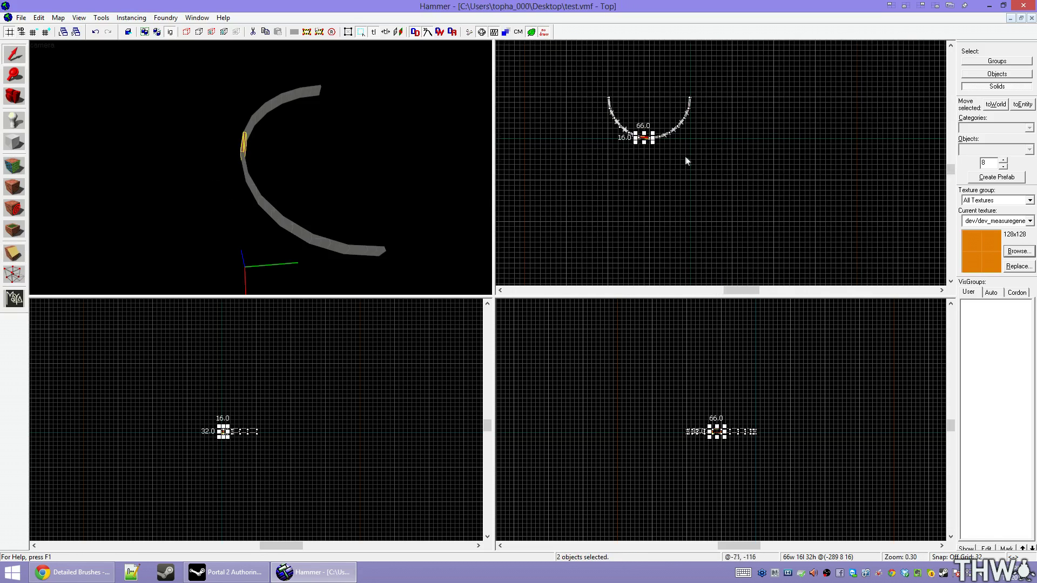
{"action": "scroll", "coordinate": [678, 136], "scroll_direction": "up", "scroll_amount": 5}
{"action": "scroll", "coordinate": [648, 129], "scroll_direction": "down", "scroll_amount": 2}
{"action": "scroll", "coordinate": [621, 65], "scroll_direction": "up", "scroll_amount": 3}
{"action": "left_click_drag", "start_coordinate": [636, 83], "coordinate": [743, 228]}
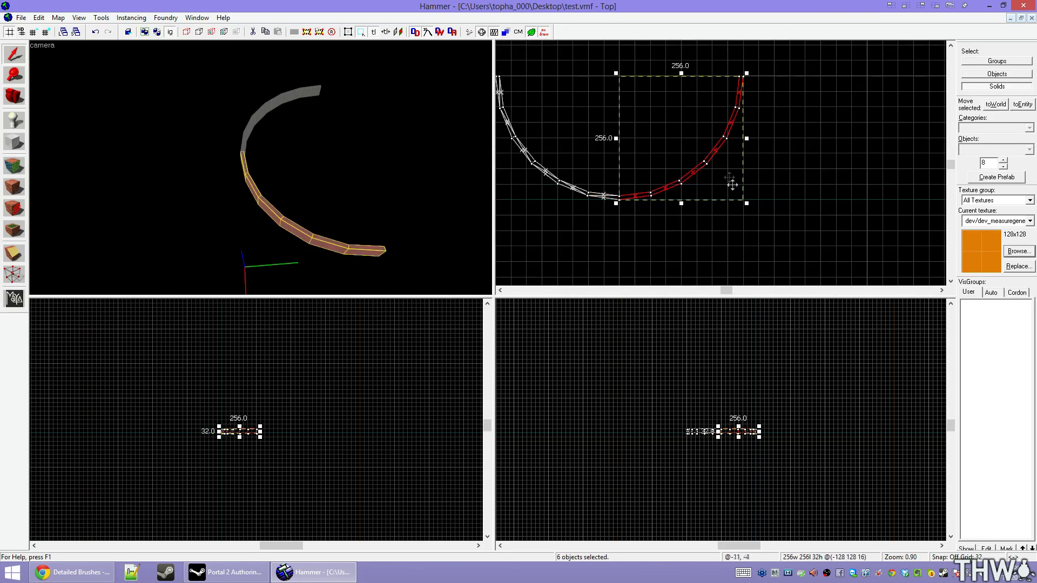
{"action": "key", "text": "Delete"}
{"action": "key", "text": "z"}
{"action": "key", "text": "w"}
{"action": "key", "text": "z"}
{"action": "scroll", "coordinate": [618, 123], "scroll_direction": "down", "scroll_amount": 1}
{"action": "scroll", "coordinate": [607, 123], "scroll_direction": "down", "scroll_amount": 3}
{"action": "scroll", "coordinate": [549, 102], "scroll_direction": "up", "scroll_amount": 4}
- Vertex-edit all the remaining wedges, raising the vertices beyond the first end row by one grid step, then those beyond the second row
{"action": "left_click_drag", "start_coordinate": [548, 102], "coordinate": [732, 236]}
{"action": "key", "text": "shift+v"}
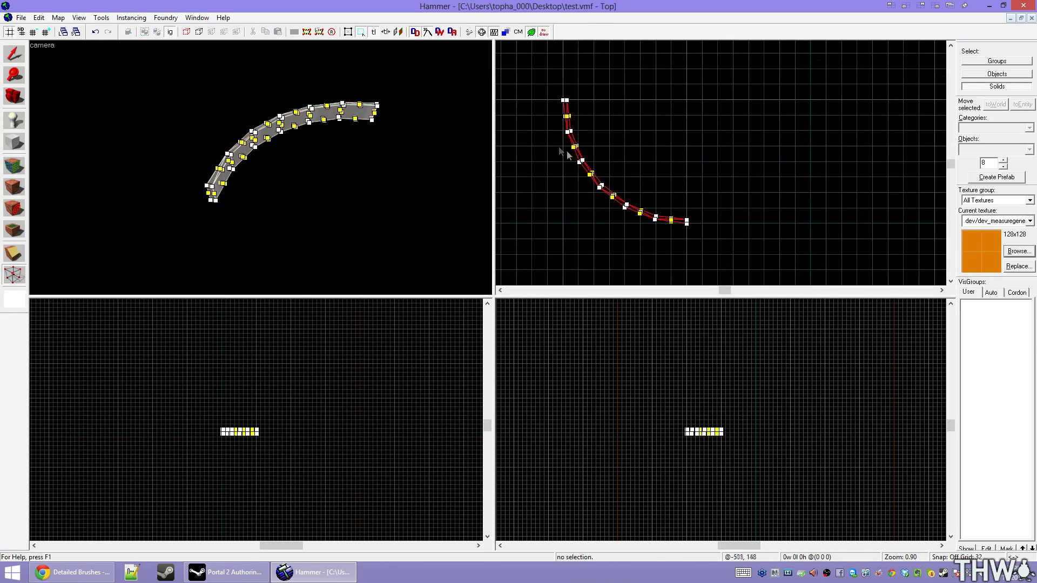
{"action": "key", "text": "Return"}
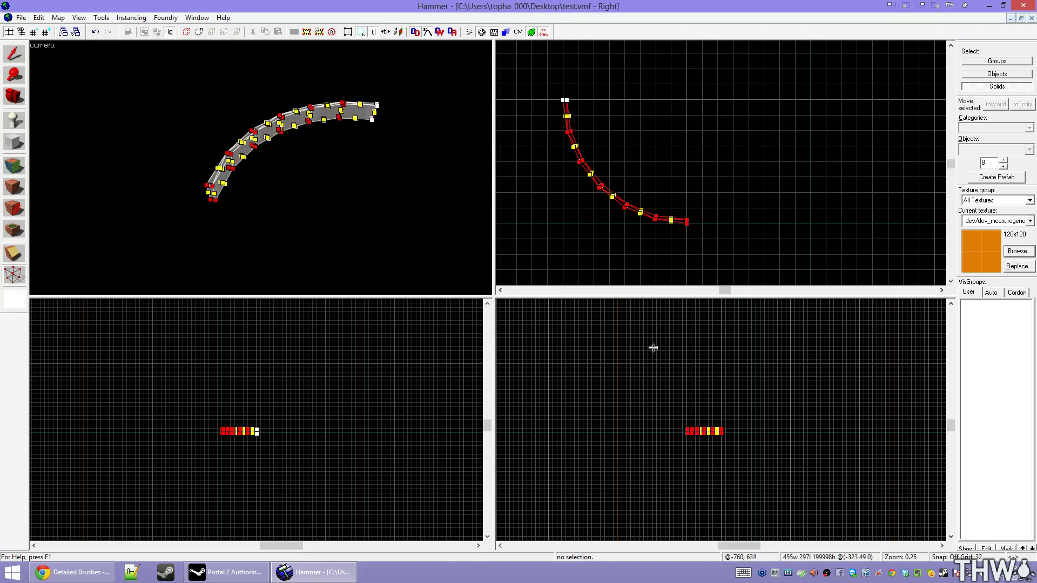
{"action": "key", "text": "shift+w"}
{"action": "key", "text": "Up"}
{"action": "left_click", "coordinate": [569, 131], "text": "ctrl"}
{"action": "key", "text": "Up"}
- Raise each shrinking group of remaining vertex rows by one grid step so the quarter arc climbs steadily to its far end
{"action": "left_click_drag", "start_coordinate": [571, 177], "coordinate": [748, 238]}
{"action": "key", "text": "Return"}
{"action": "key", "text": "Up"}
{"action": "left_click_drag", "start_coordinate": [616, 179], "coordinate": [740, 276]}
{"action": "key", "text": "Return"}
{"action": "key", "text": "Up"}
{"action": "left_click_drag", "start_coordinate": [650, 200], "coordinate": [733, 282]}
{"action": "key", "text": "Return"}
{"action": "key", "text": "Up"}
{"action": "key", "text": "Return"}
{"action": "key", "text": "Up"}
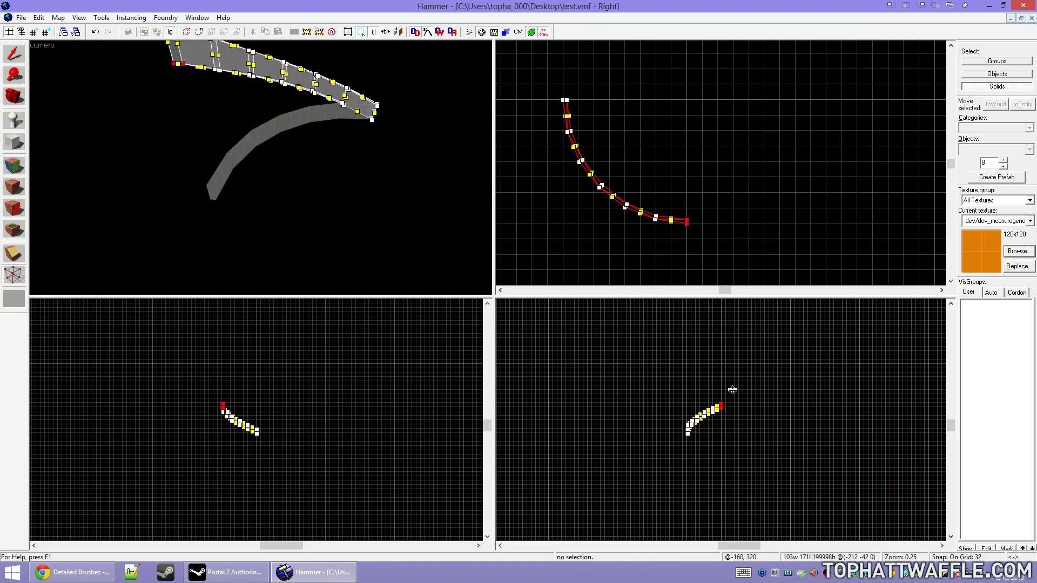
- Duplicate the climbing quarter arc, rotate the copy 90 degrees and attach it to the high end so it continues the climb
{"action": "key", "text": "shift+s"}
{"action": "left_click_drag", "start_coordinate": [704, 193], "coordinate": [705, 179], "text": "shift"}
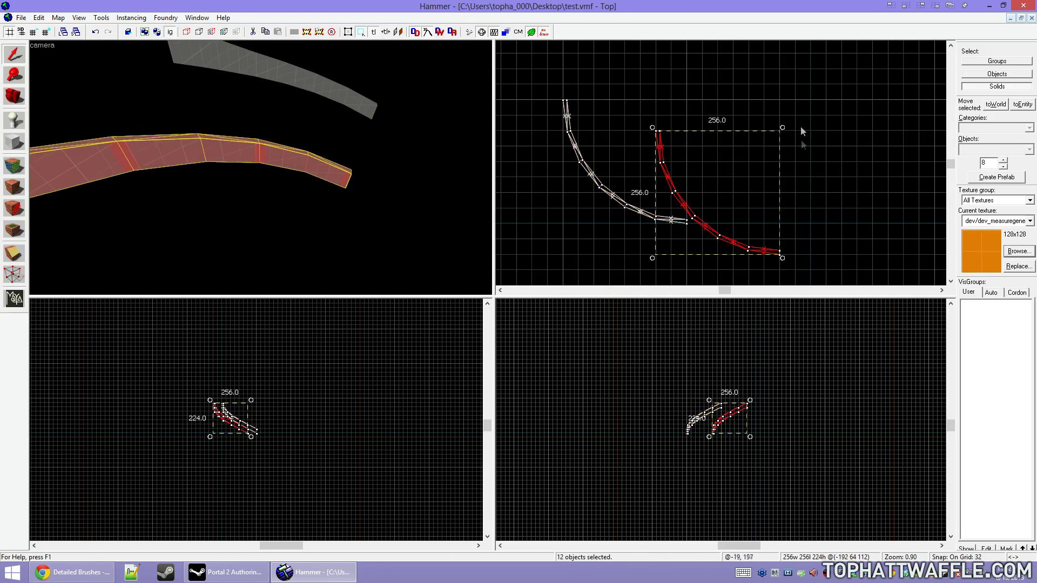
{"action": "mouse_move", "coordinate": [784, 127]}
{"action": "left_mouse_down"}
{"action": "mouse_move", "coordinate": [678, 123]}
{"action": "mouse_move", "coordinate": [661, 132]}
{"action": "mouse_move", "coordinate": [740, 160]}
{"action": "mouse_move", "coordinate": [732, 175]}
{"action": "left_mouse_up"}
{"action": "left_click_drag", "start_coordinate": [748, 428], "coordinate": [743, 406]}
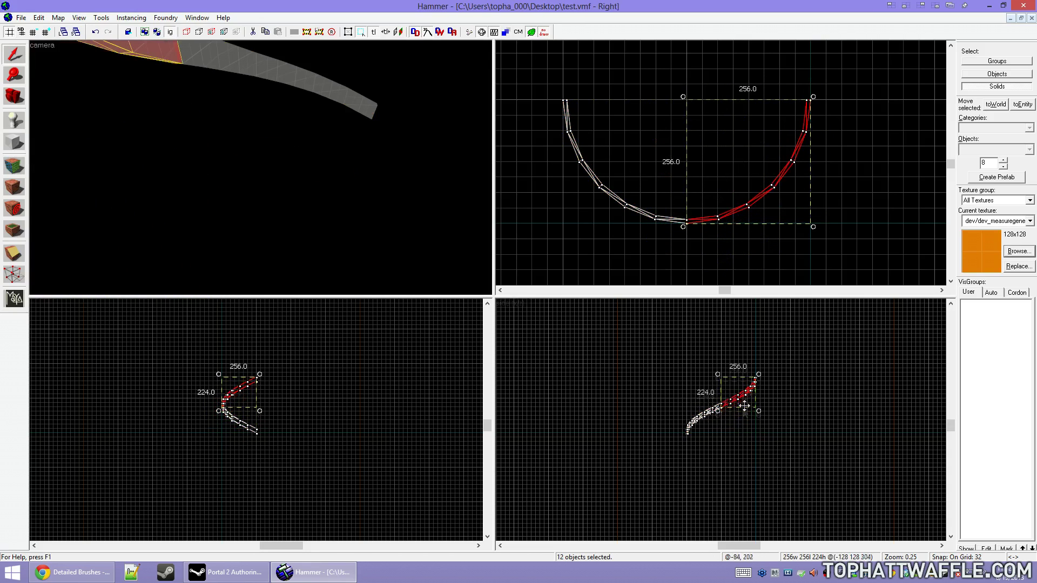
{"action": "scroll", "coordinate": [729, 404], "scroll_direction": "up", "scroll_amount": 10}
{"action": "key", "text": "Escape"}
{"action": "key", "text": "z"}
{"action": "key", "text": "s"}
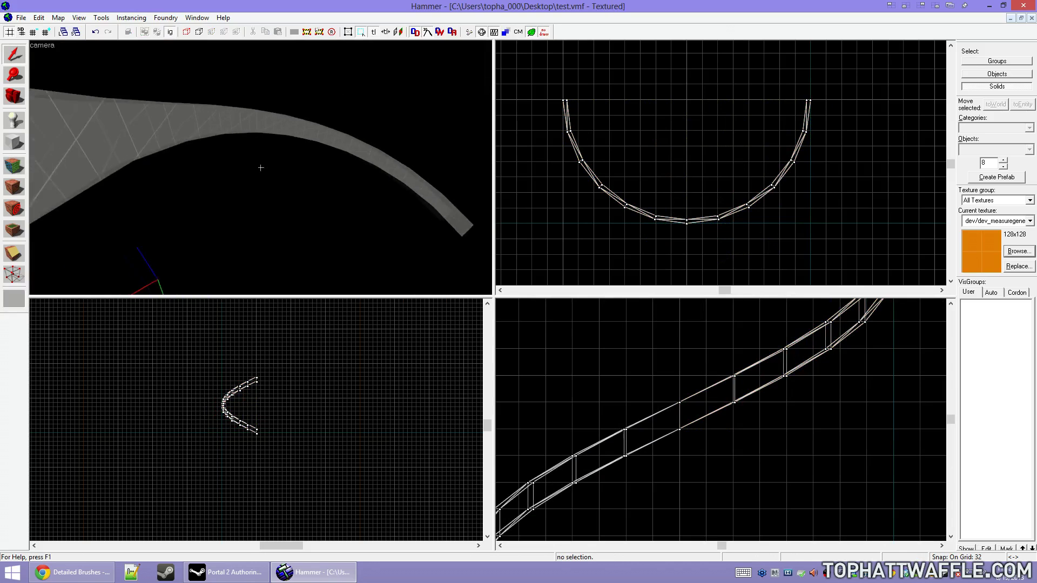
{"action": "key", "text": "z"}
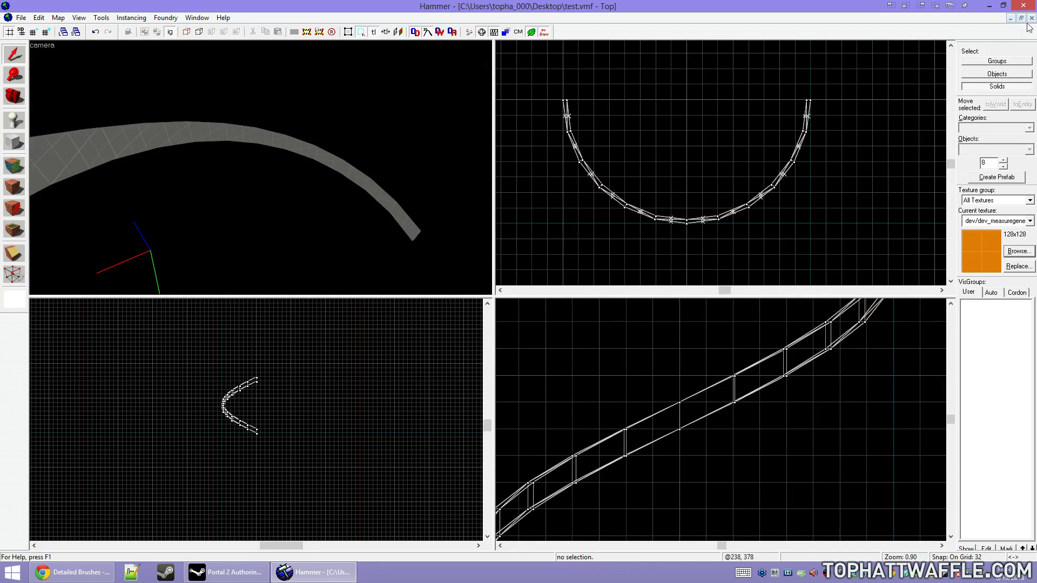
- Close the map and reopen test.vmf from the recently used files
{"action": "left_click", "coordinate": [1031, 18]}
{"action": "left_click", "coordinate": [21, 18]}
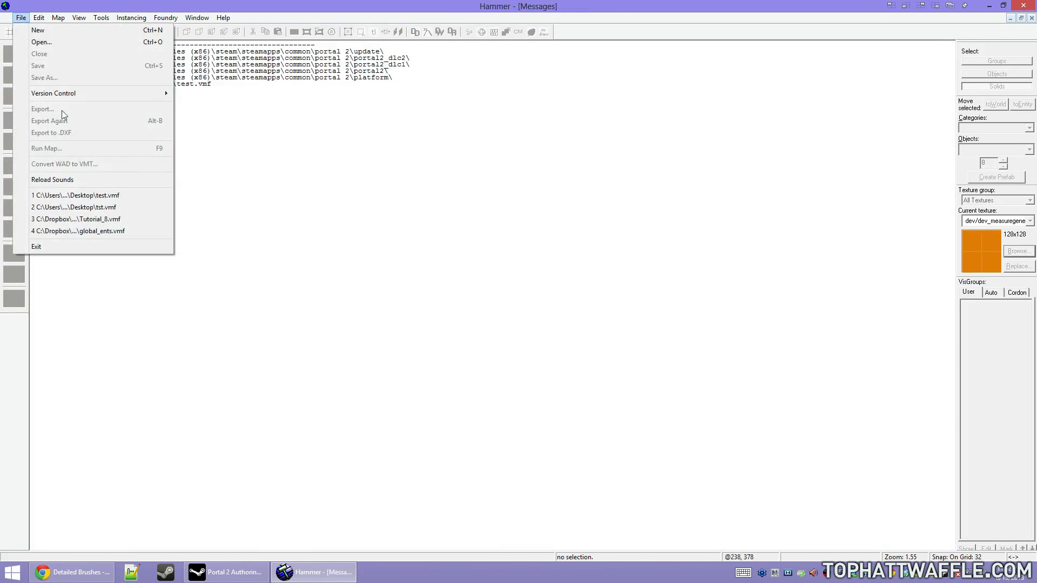
{"action": "left_click", "coordinate": [99, 196]}
- Enlarge the 3D view, show it with smoothing-group shading and examine the rebuilt arc's surfaces for faulty faces
{"action": "key", "text": "w"}
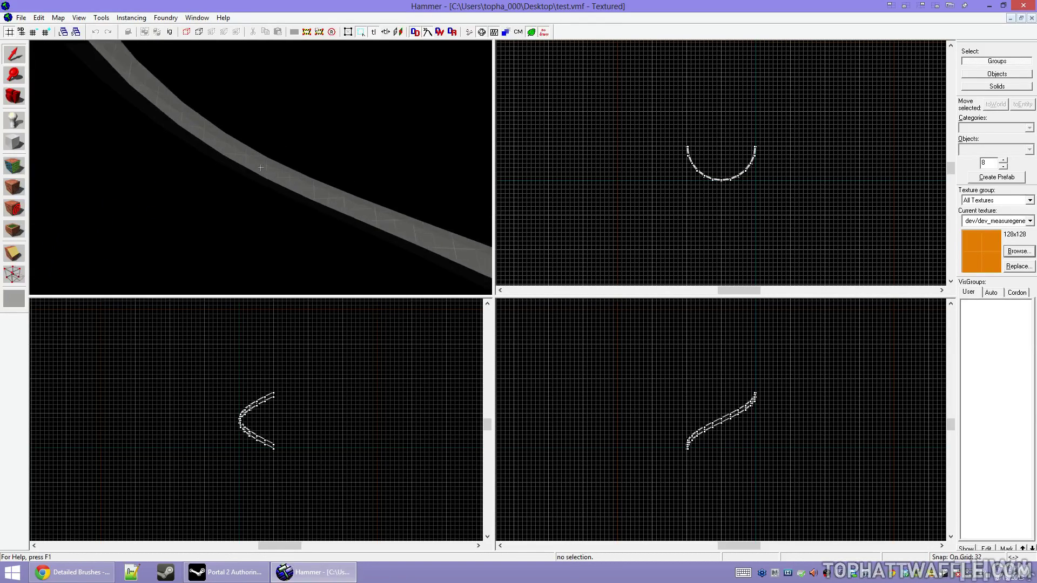
{"action": "key", "text": "z"}
{"action": "left_click_drag", "start_coordinate": [492, 298], "coordinate": [1016, 577]}
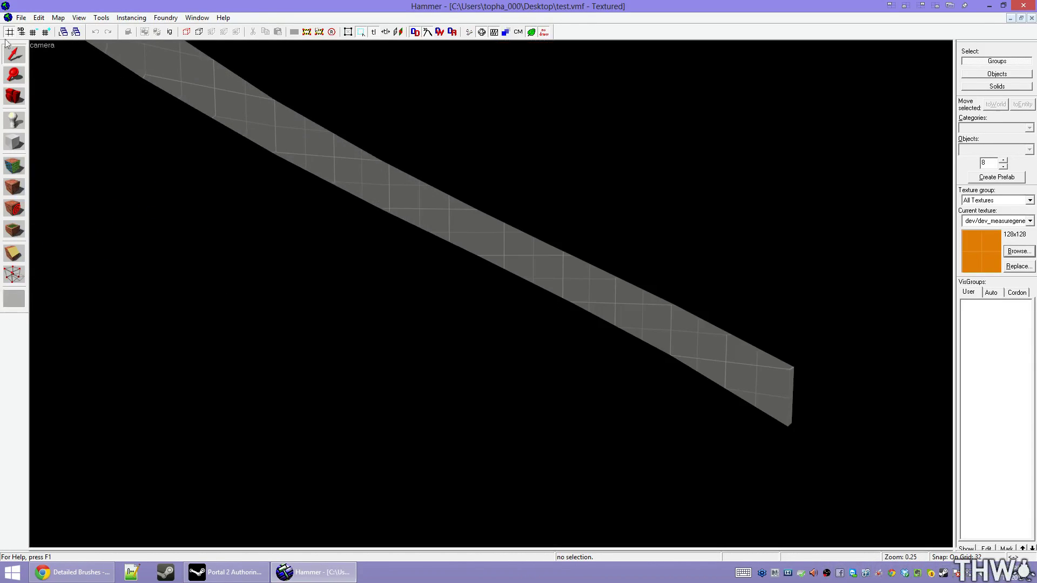
{"action": "left_click", "coordinate": [44, 46]}
{"action": "left_click", "coordinate": [76, 157]}
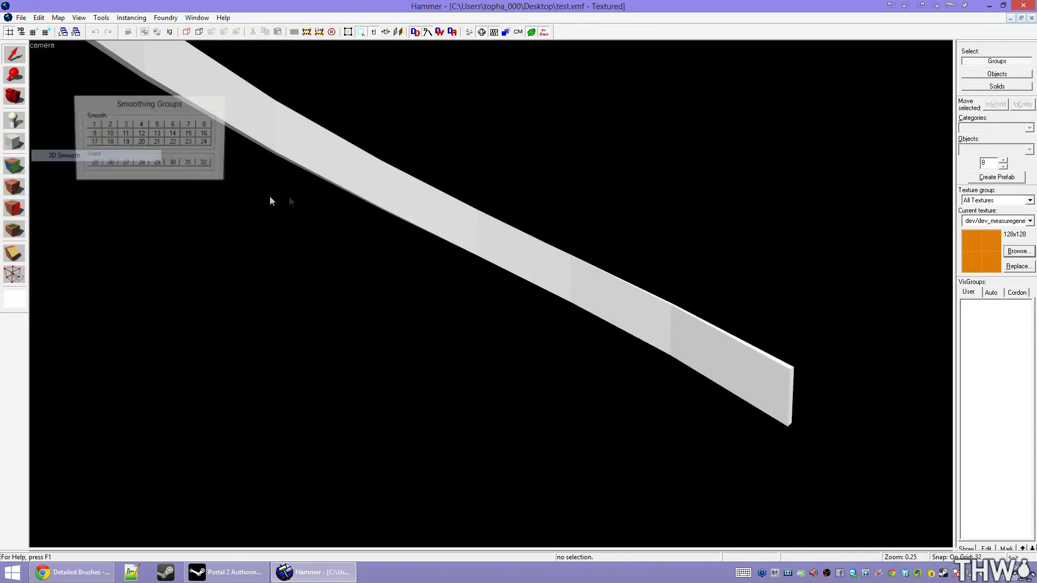
{"action": "key", "text": "z"}
{"action": "key", "text": "s"}
{"action": "key", "text": "w"}
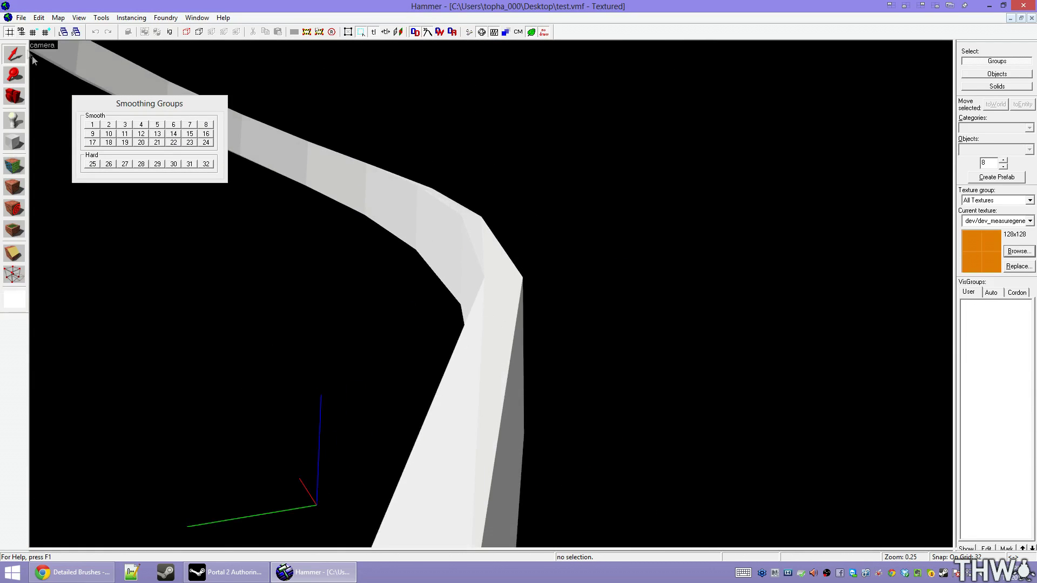
- Switch the 3D view to wireframe and examine the diagonal cuts along the rebuilt arc
{"action": "left_click", "coordinate": [44, 45]}
{"action": "left_click", "coordinate": [82, 100]}
{"action": "key", "text": "z"}
{"action": "key", "text": "s"}
{"action": "key", "text": "s"}
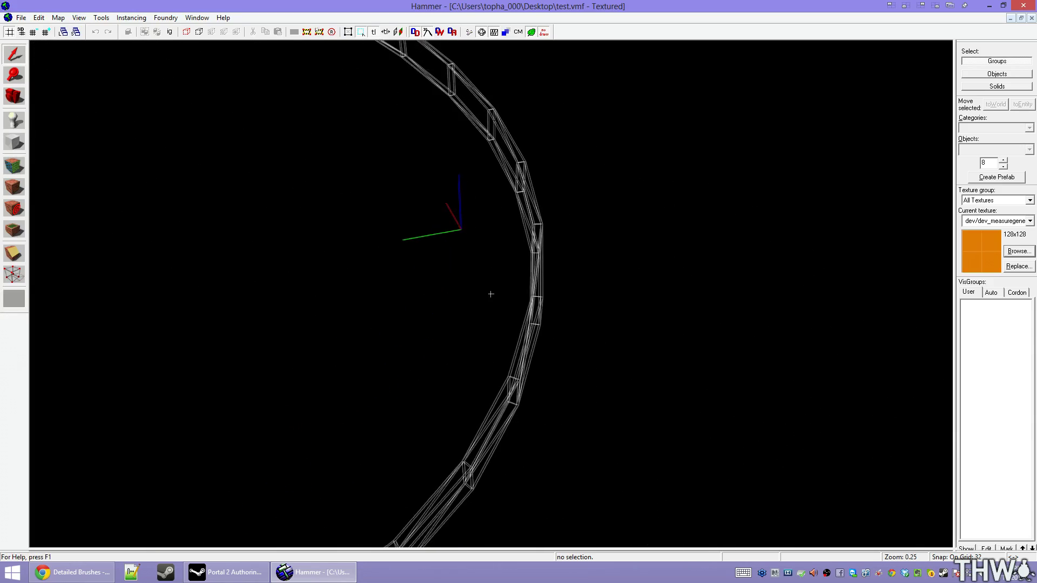
{"action": "key", "text": "z"}
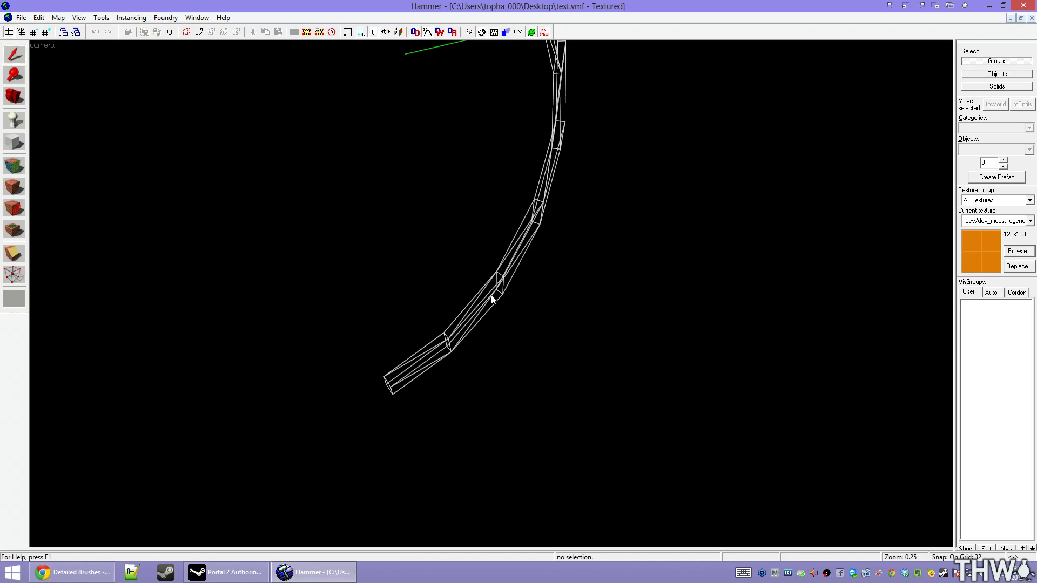